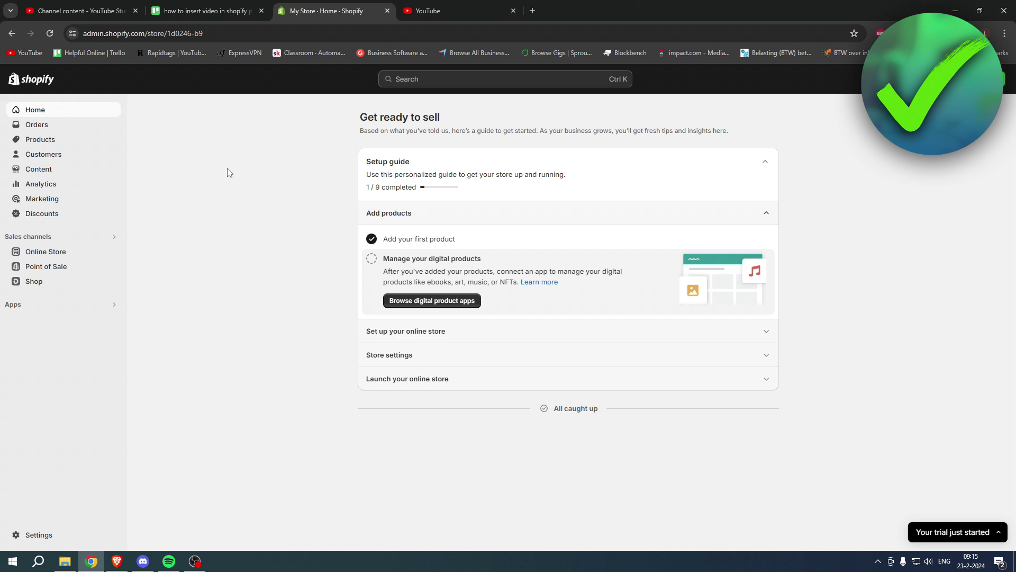
# - Open the Steamy Cat Brush product from Products, look through its page, then go to YouTube
pyautogui.click(66, 143)
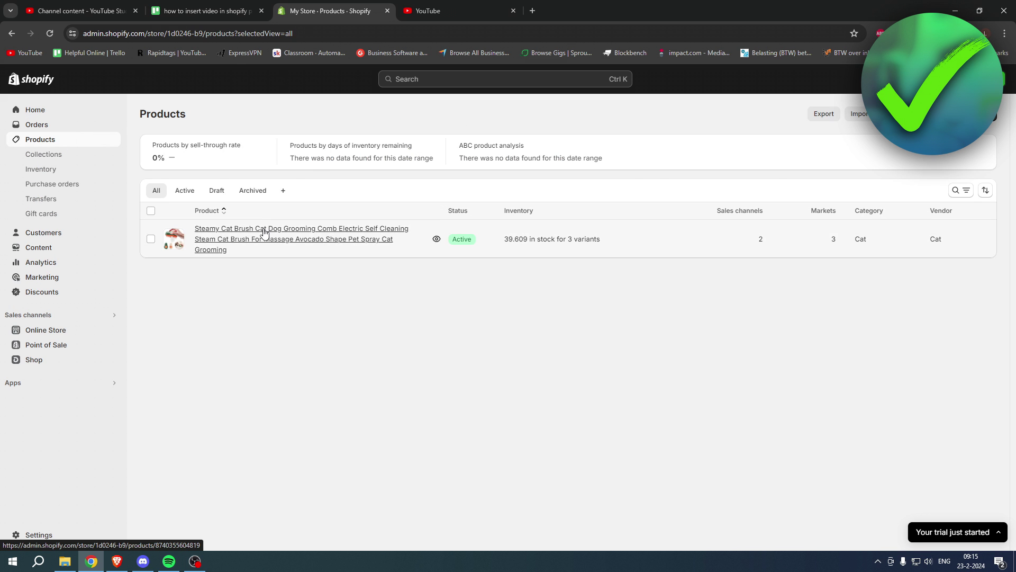
pyautogui.click(260, 233)
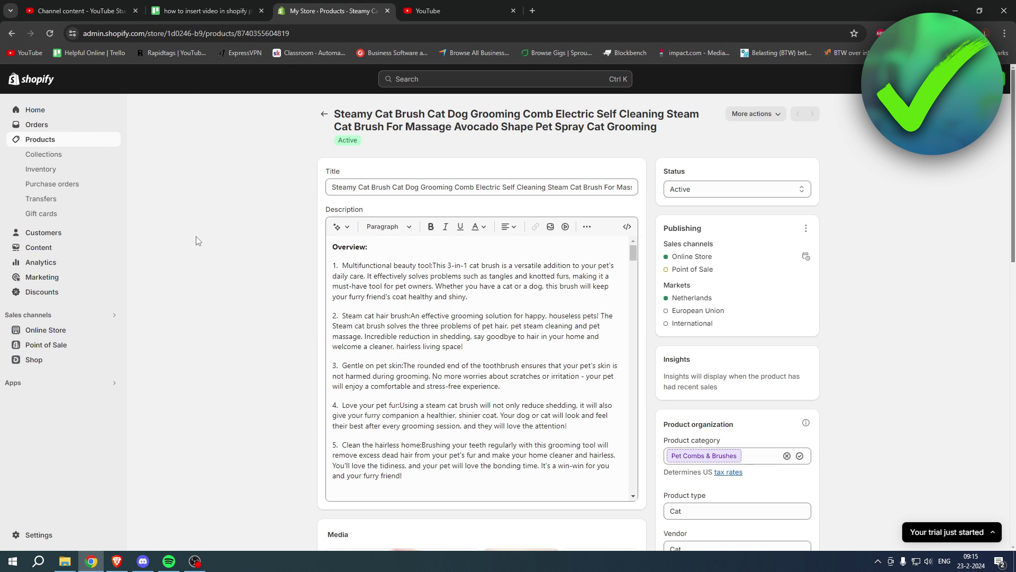
pyautogui.scroll(-6, 194, 235)
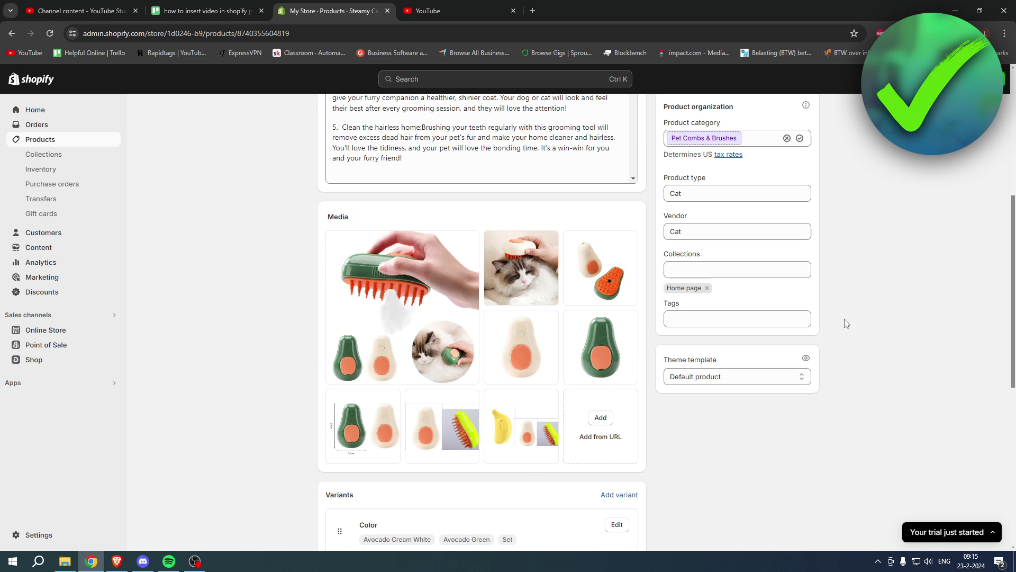
pyautogui.scroll(5, 767, 317)
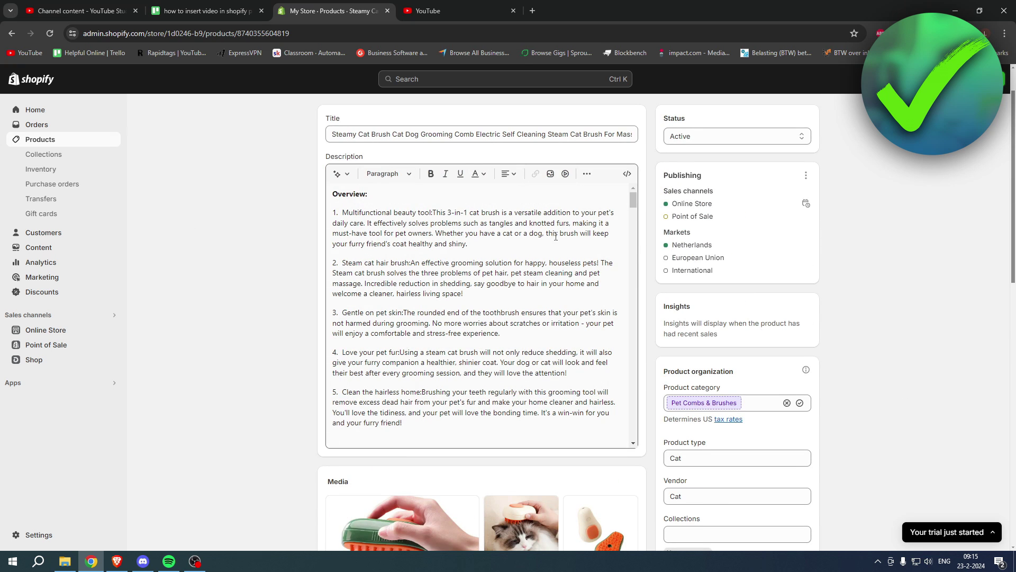
pyautogui.scroll(-6, 783, 316)
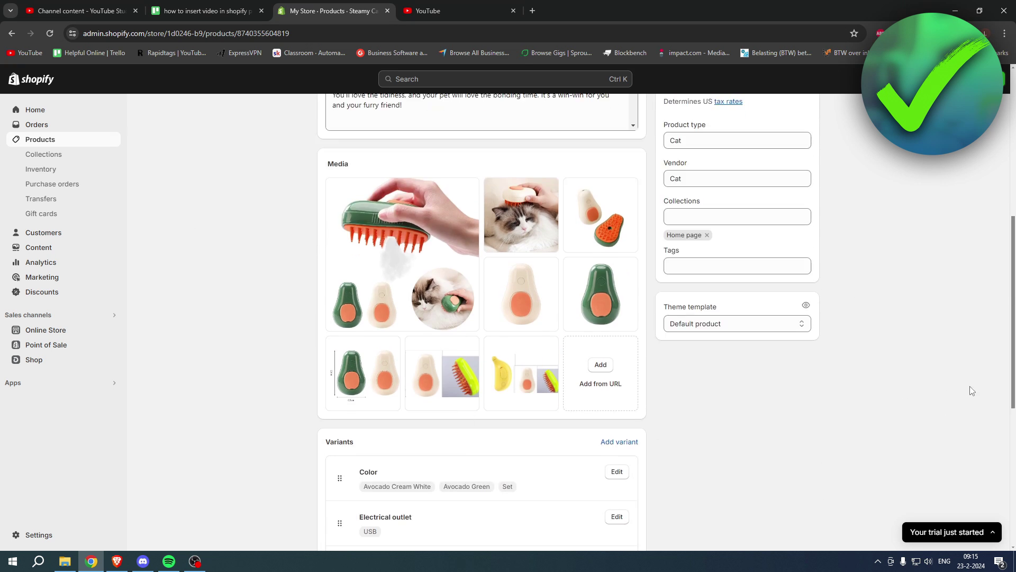
pyautogui.scroll(5, 938, 403)
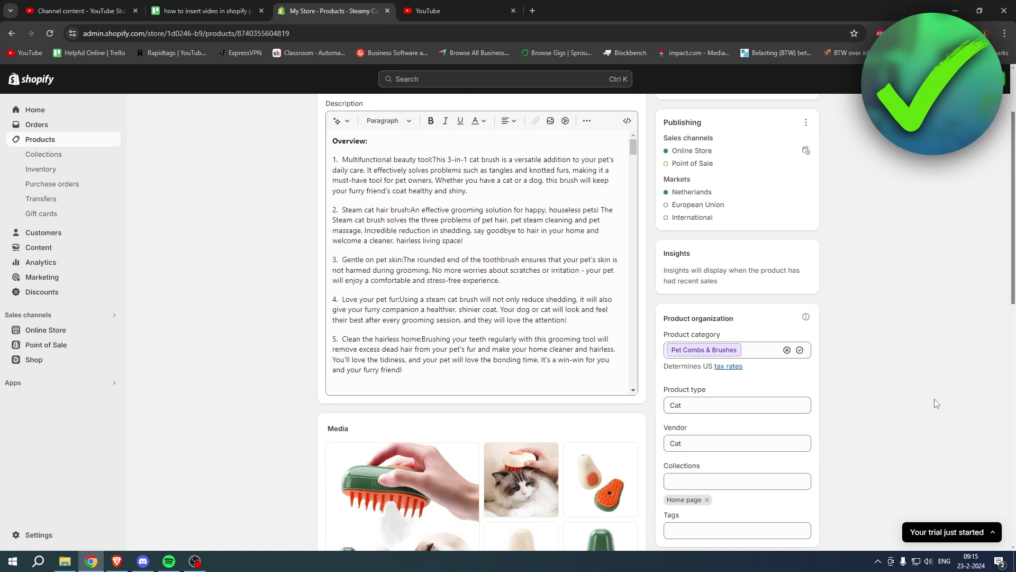
pyautogui.scroll(2, 936, 403)
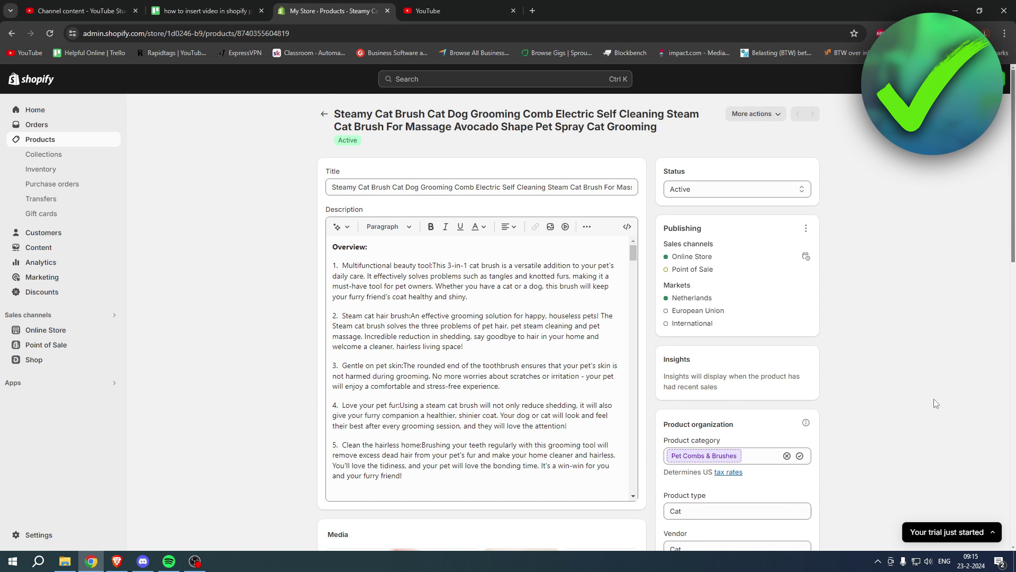
pyautogui.click(455, 6)
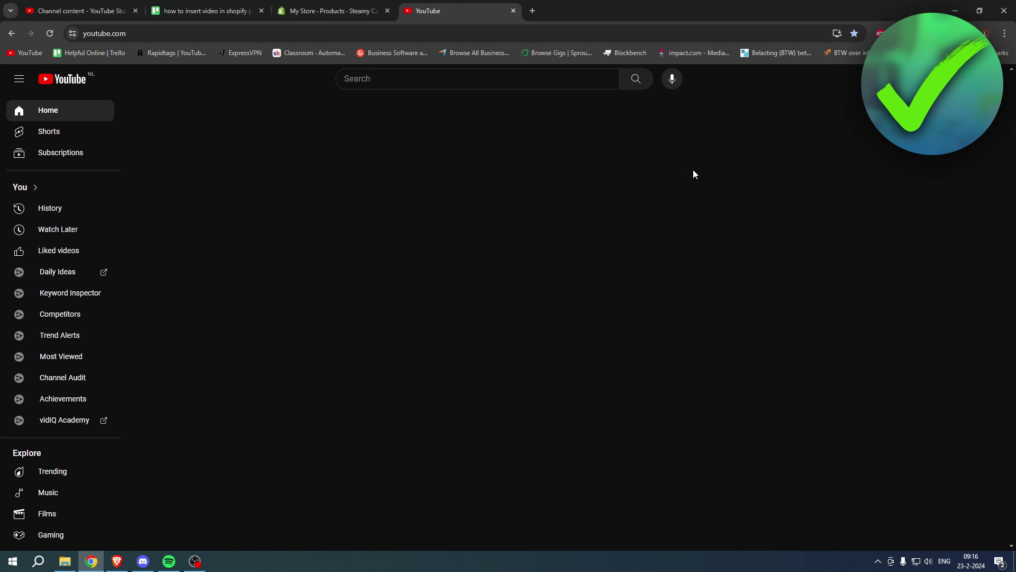
# - Start a Create > Upload video upload and drop the video file in from File Explorer
pyautogui.press('super+e')
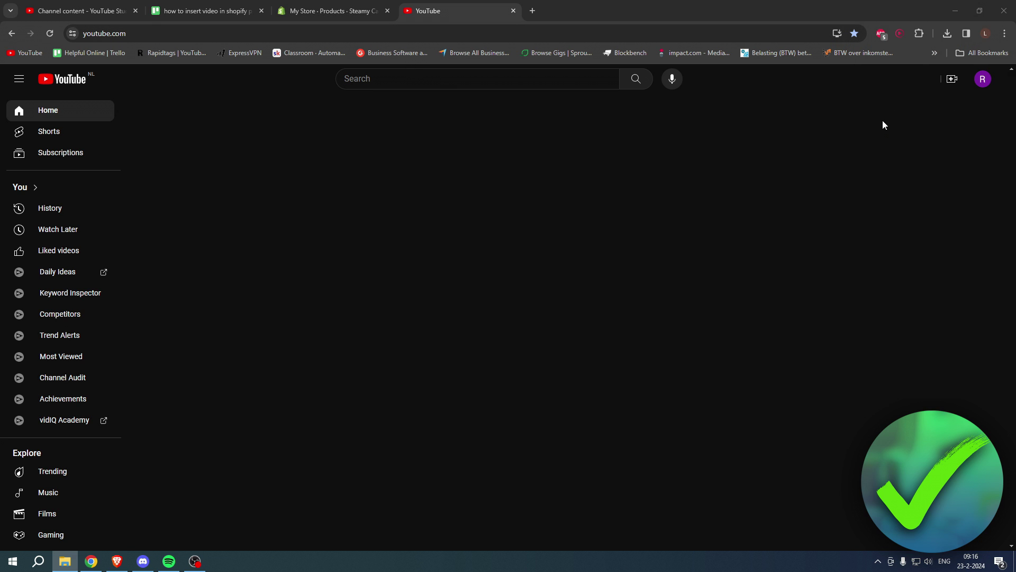
pyautogui.click(952, 79)
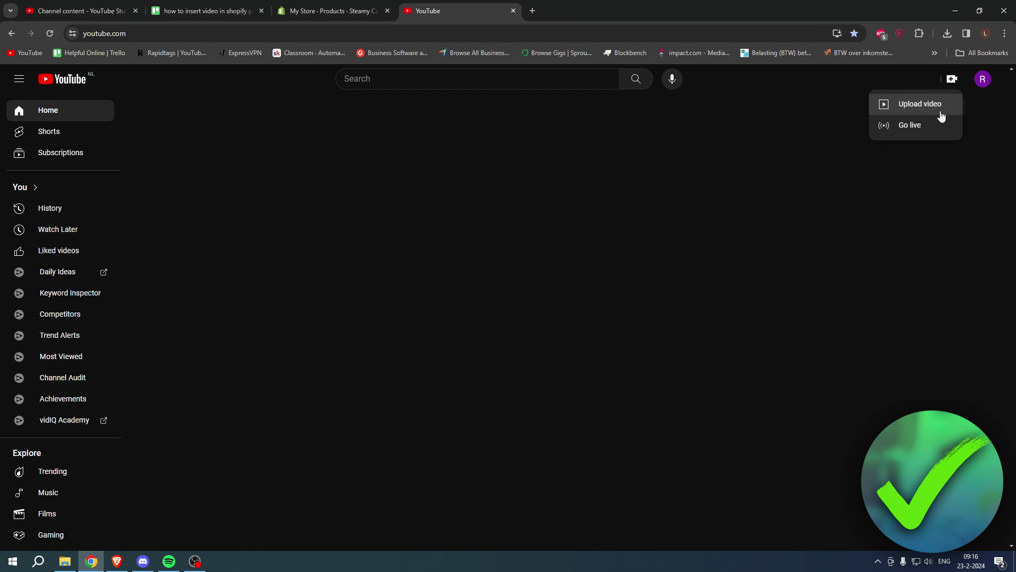
pyautogui.click(942, 105)
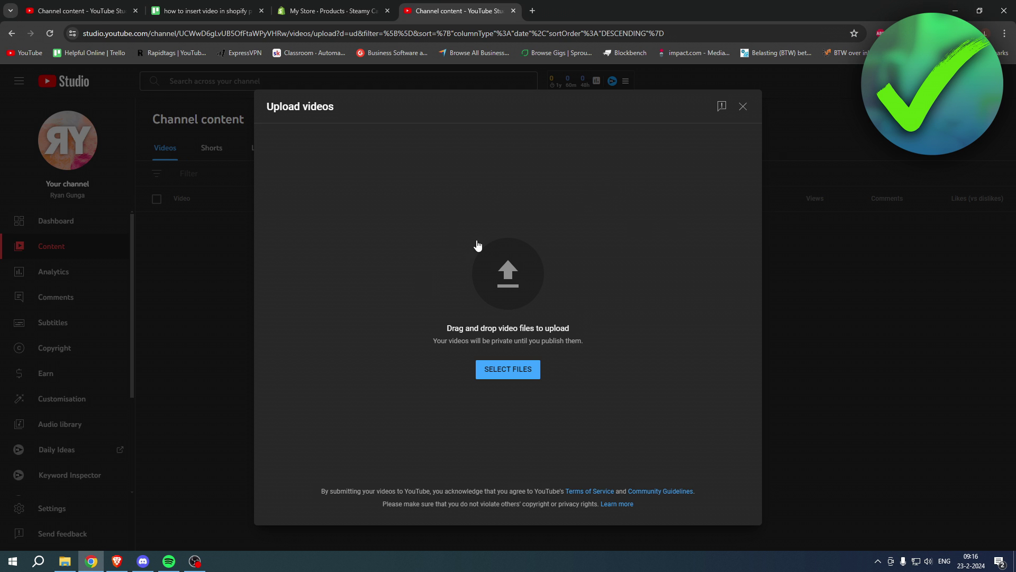
pyautogui.moveTo(0, 249); pyautogui.dragTo(532, 313)
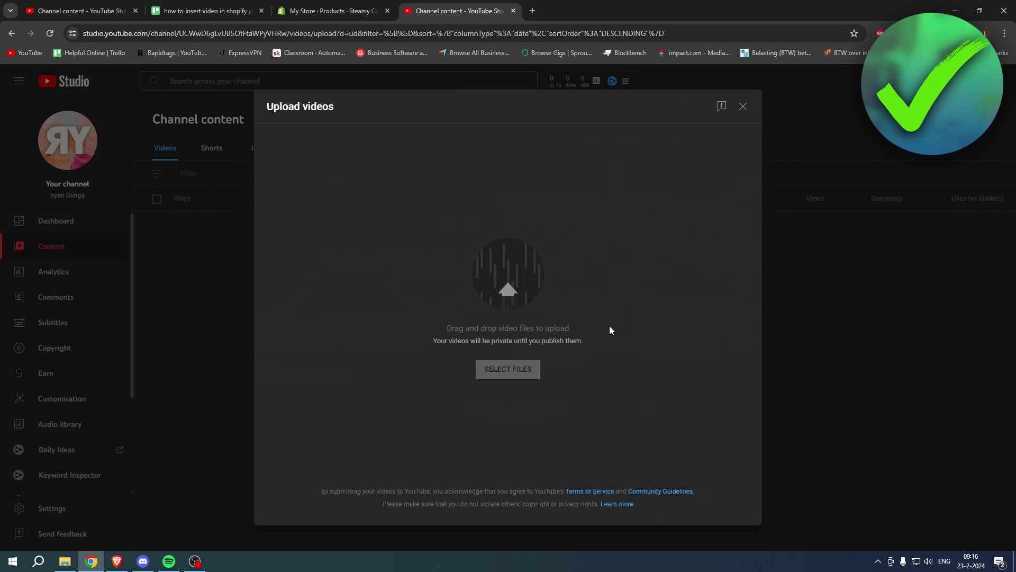
# - Replace the auto-generated title with 'Steamy Cat Brush Cat Dog Grooming Comb'
pyautogui.moveTo(459, 235); pyautogui.dragTo(259, 215)
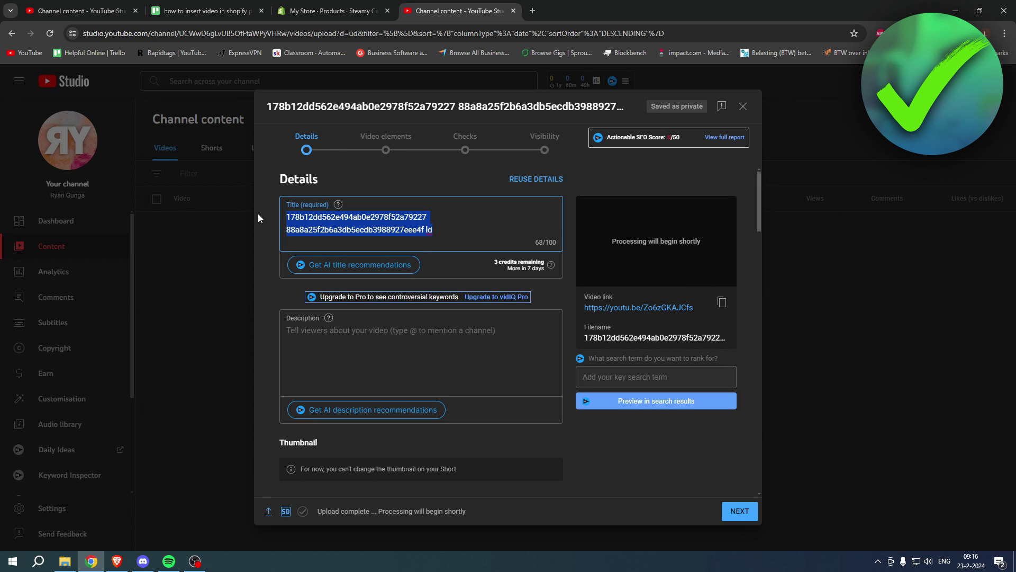
pyautogui.write('Steamy Cat Brush Cat Dog Grooming Comb')
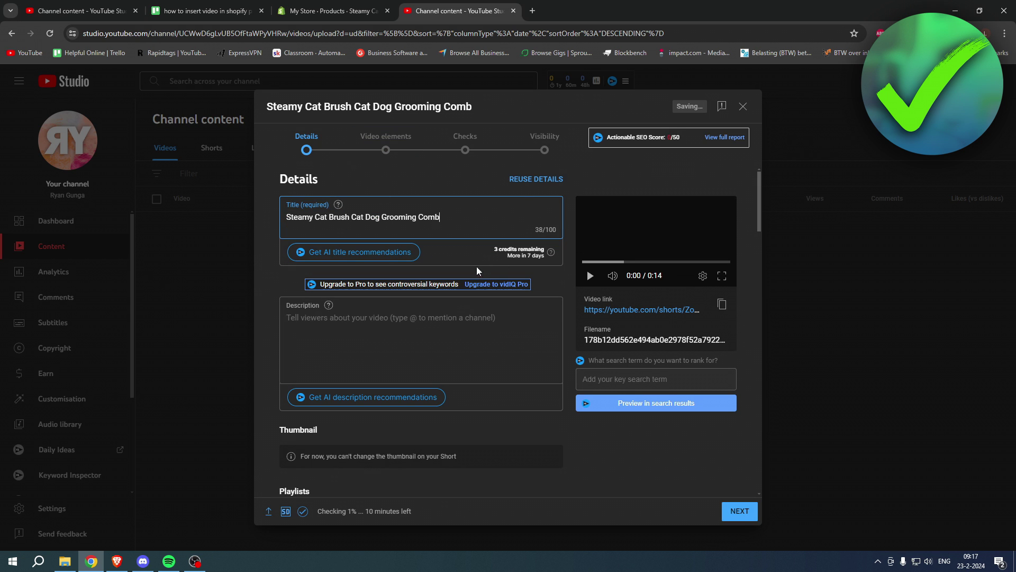
pyautogui.scroll(-20, 472, 299)
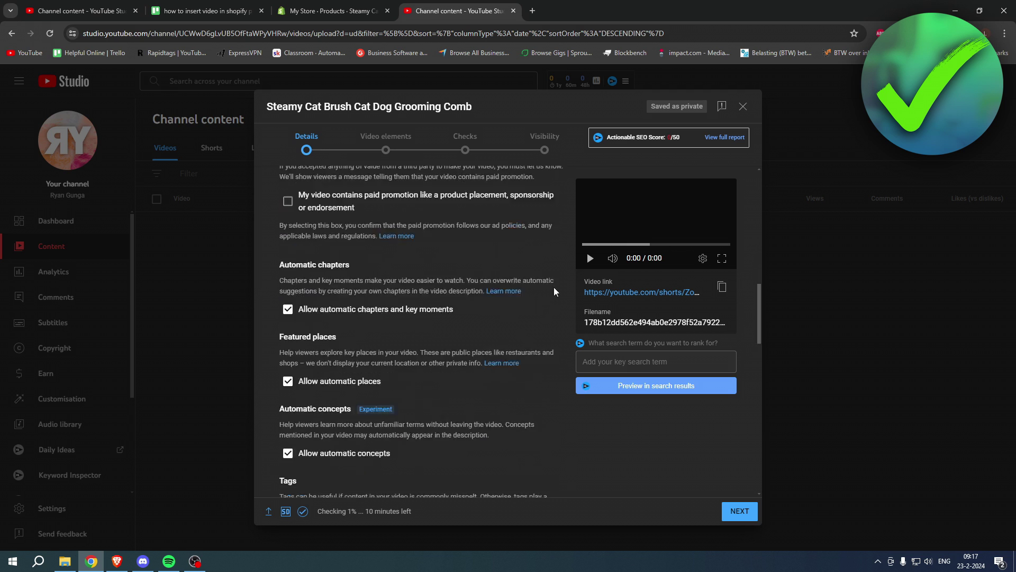
pyautogui.scroll(-5, 427, 392)
pyautogui.scroll(20, 427, 393)
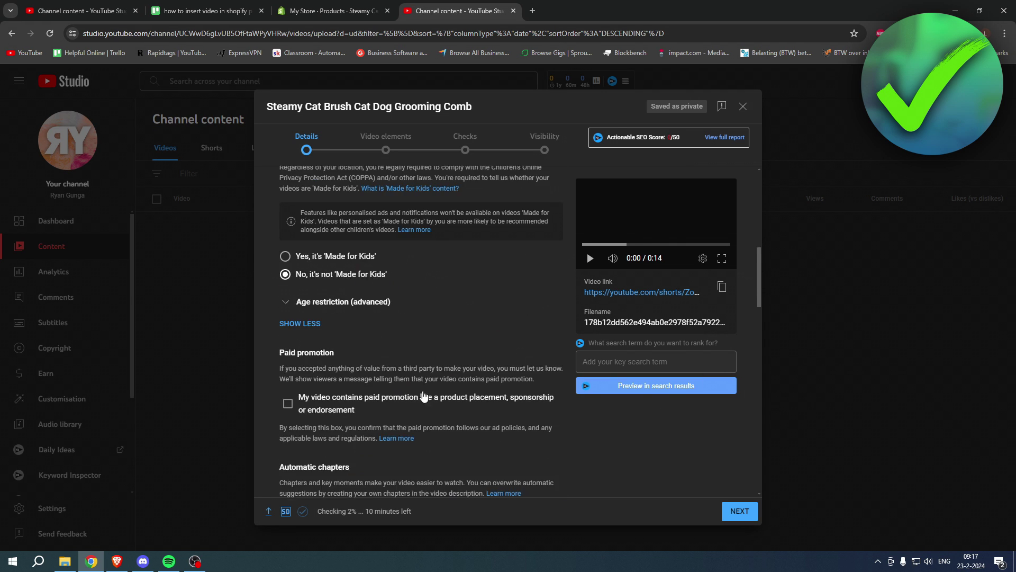
# - Skip ahead to the Visibility step and set the video to Unlisted
pyautogui.click(464, 140)
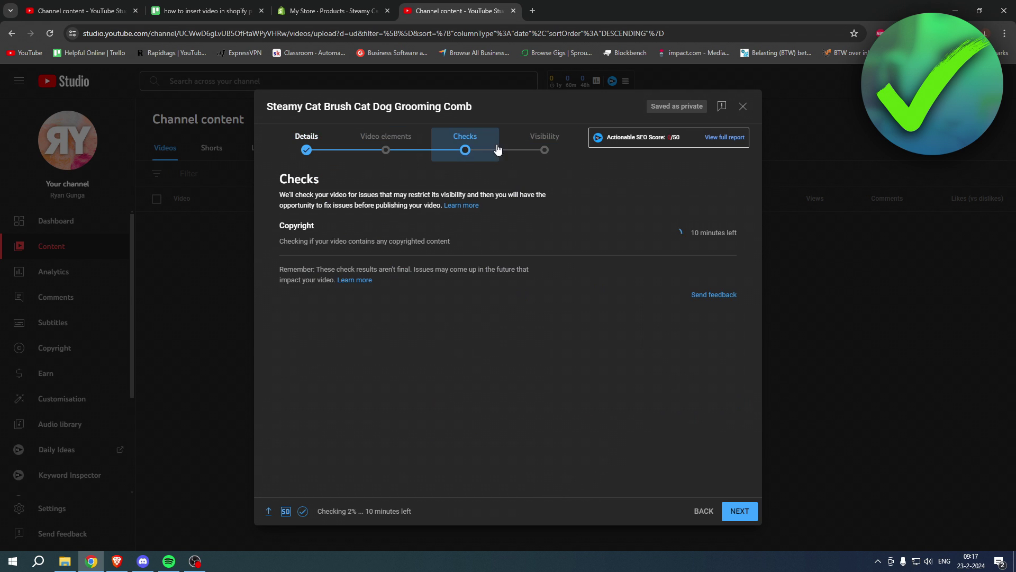
pyautogui.click(527, 149)
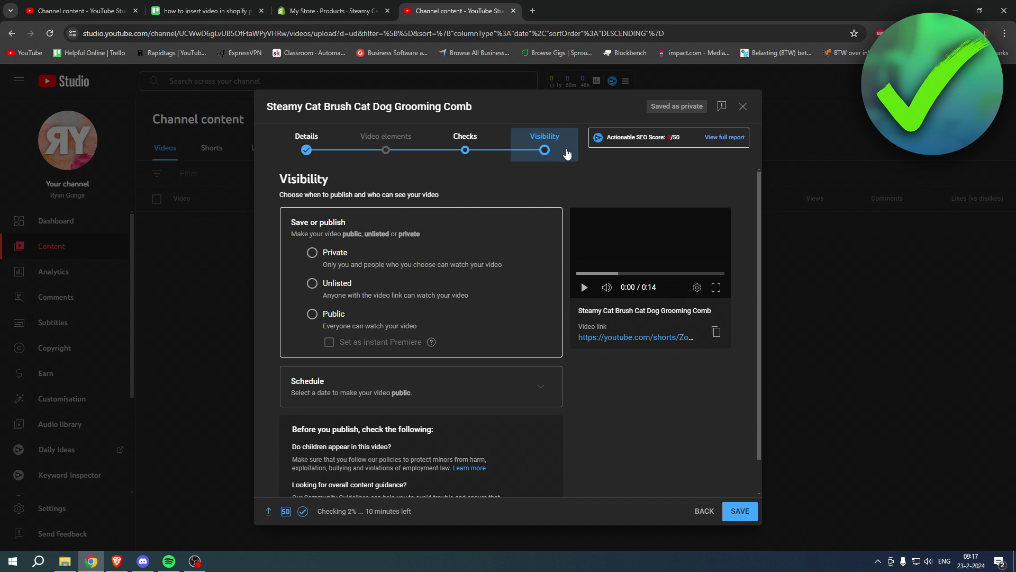
pyautogui.click(312, 283)
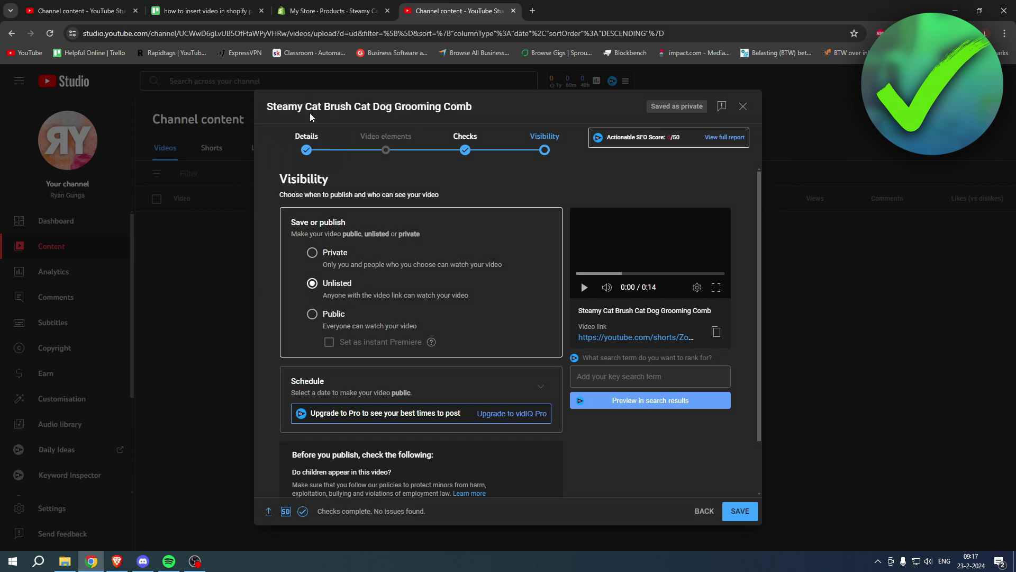
# - Check the title against the Shopify product page, then save the unlisted Short and dismiss the confirmation
pyautogui.moveTo(310, 113); pyautogui.dragTo(493, 110)
pyautogui.click(475, 224)
pyautogui.click(334, 11)
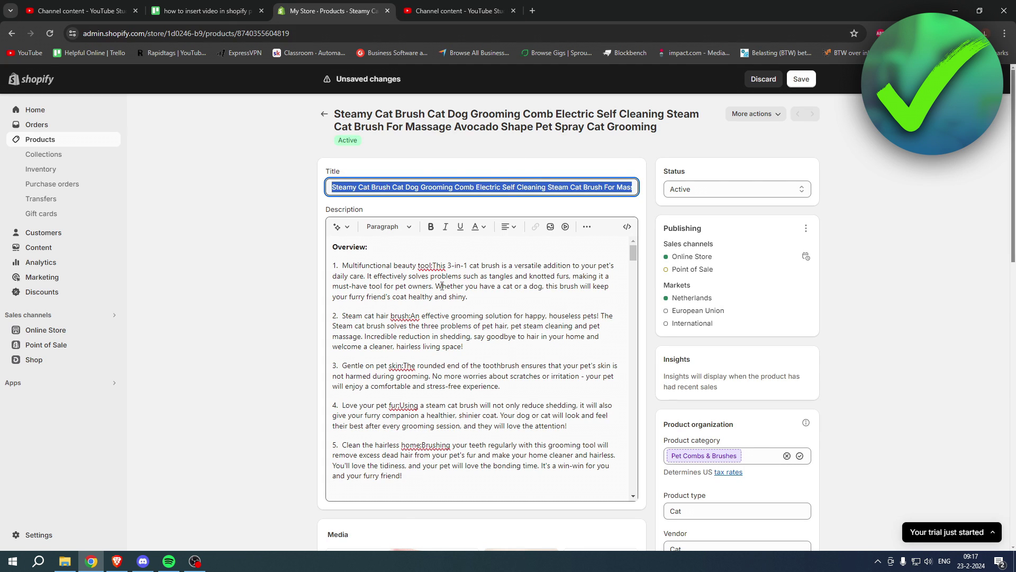
pyautogui.click(417, 257)
pyautogui.click(429, 11)
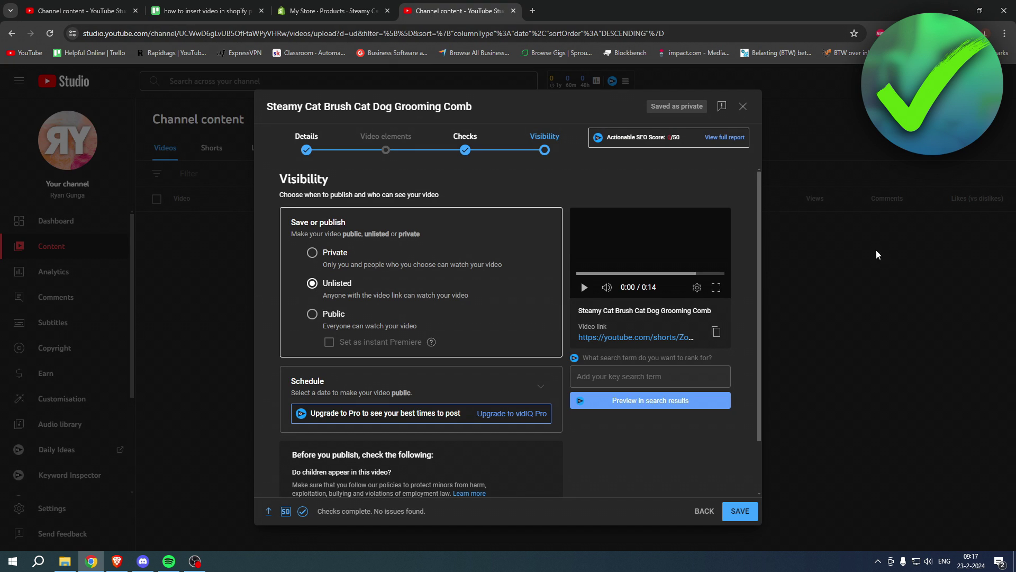
pyautogui.click(747, 510)
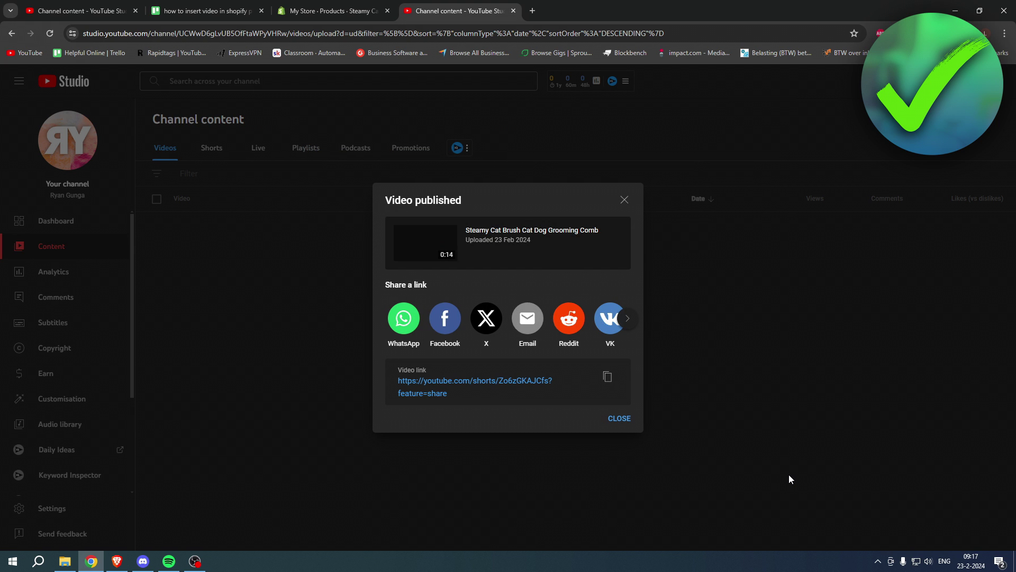
pyautogui.click(619, 418)
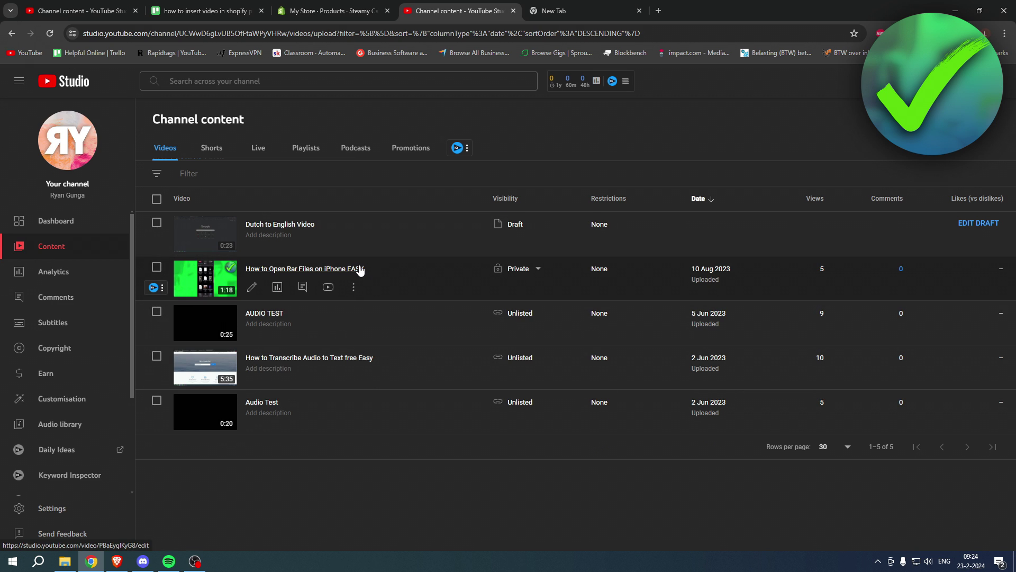
# - Show the channel's Shorts list with the two unlisted Steamy Cat Brush shorts
pyautogui.click(208, 145)
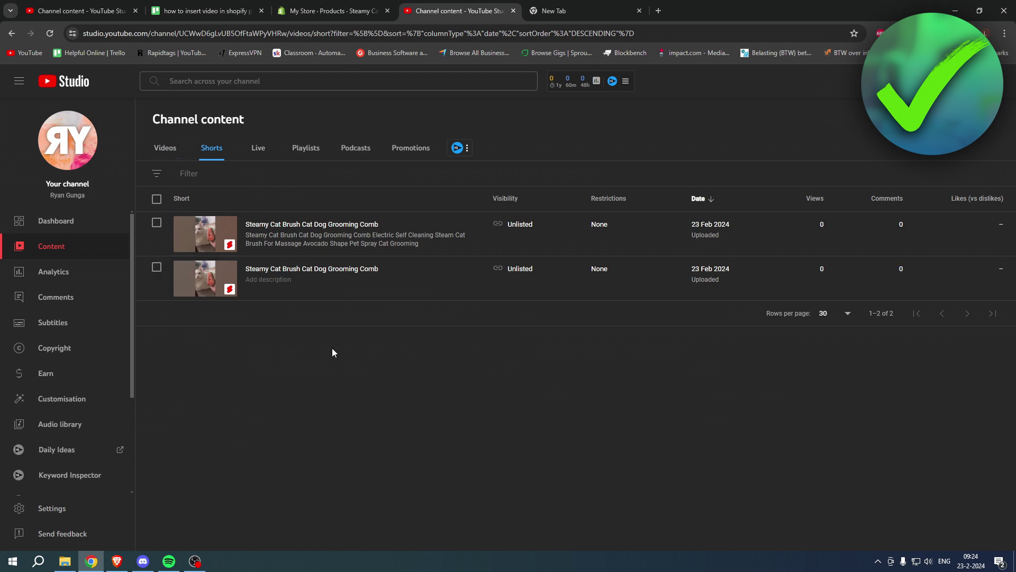
pyautogui.moveTo(297, 253)
# - Switch back to the regular Videos list and open the AUDIO TEST video on YouTube
pyautogui.click(170, 148)
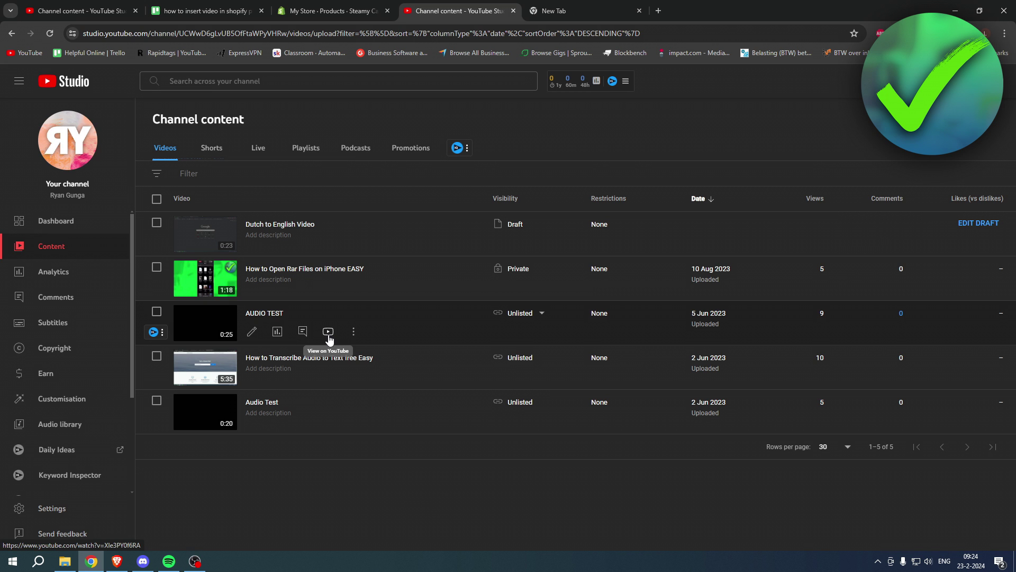
pyautogui.click(329, 336)
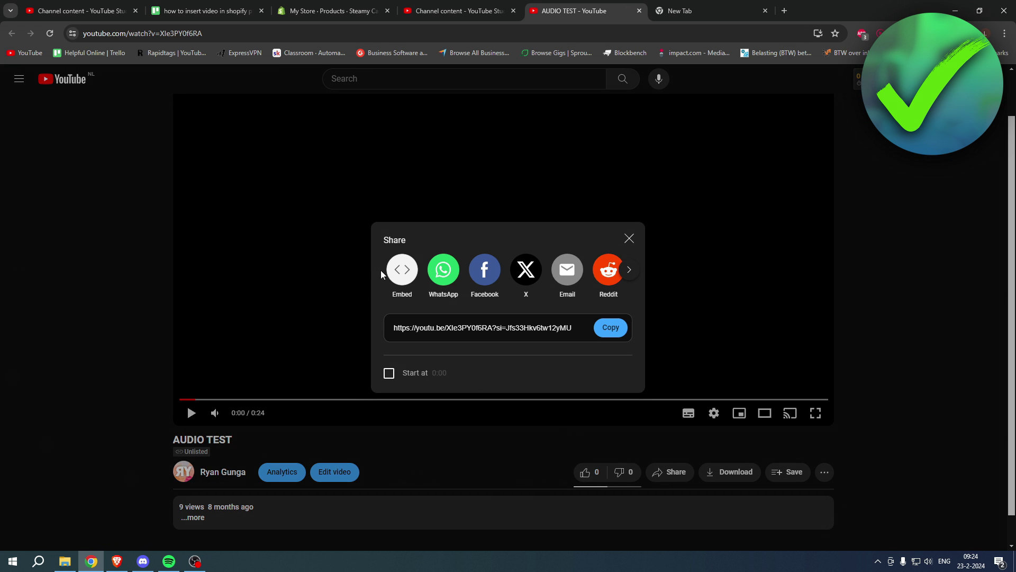
# - Copy the AUDIO TEST iframe code from Share > Embed and return to the Shopify product tab
pyautogui.click(401, 273)
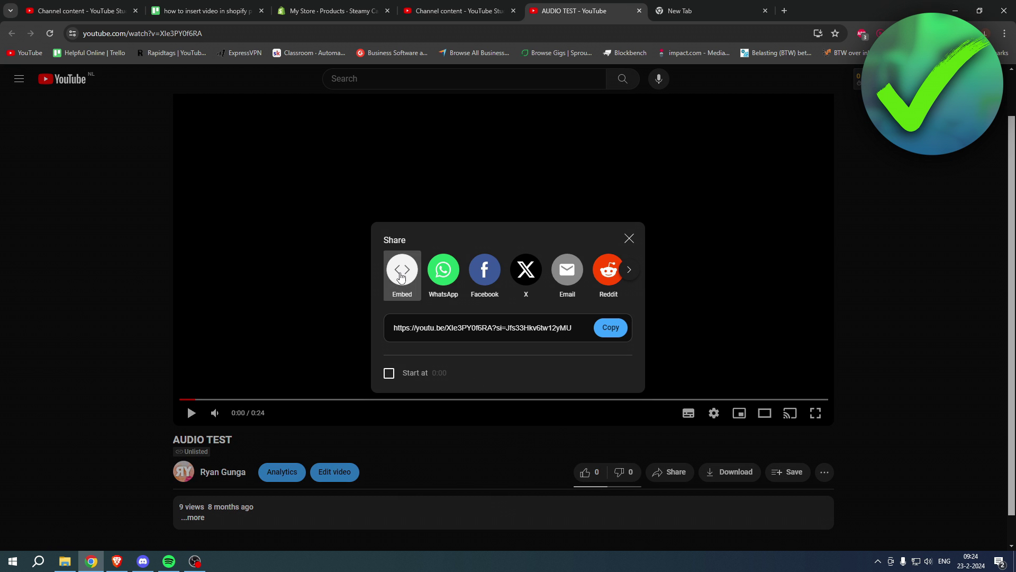
pyautogui.click(825, 420)
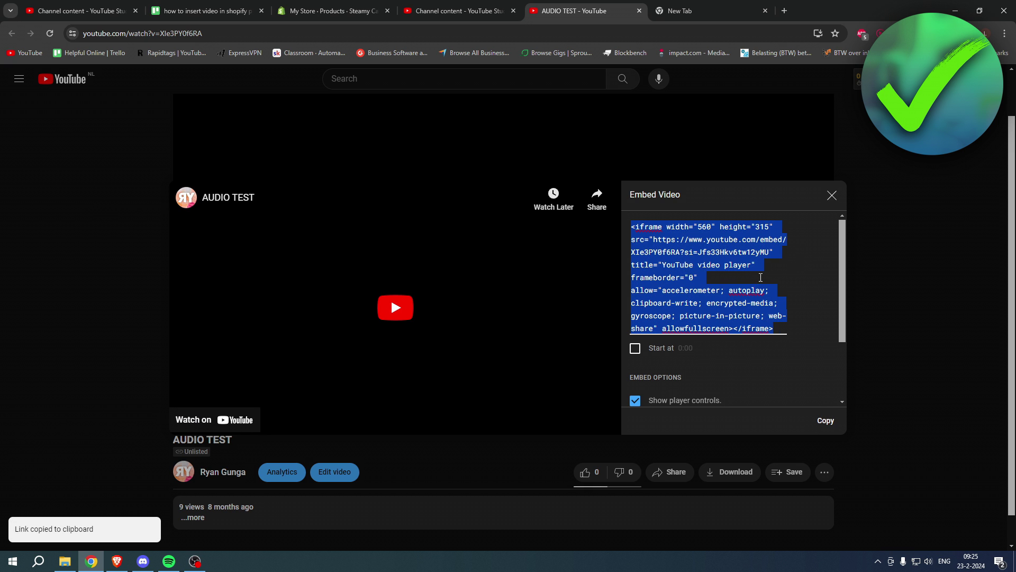
pyautogui.click(346, 5)
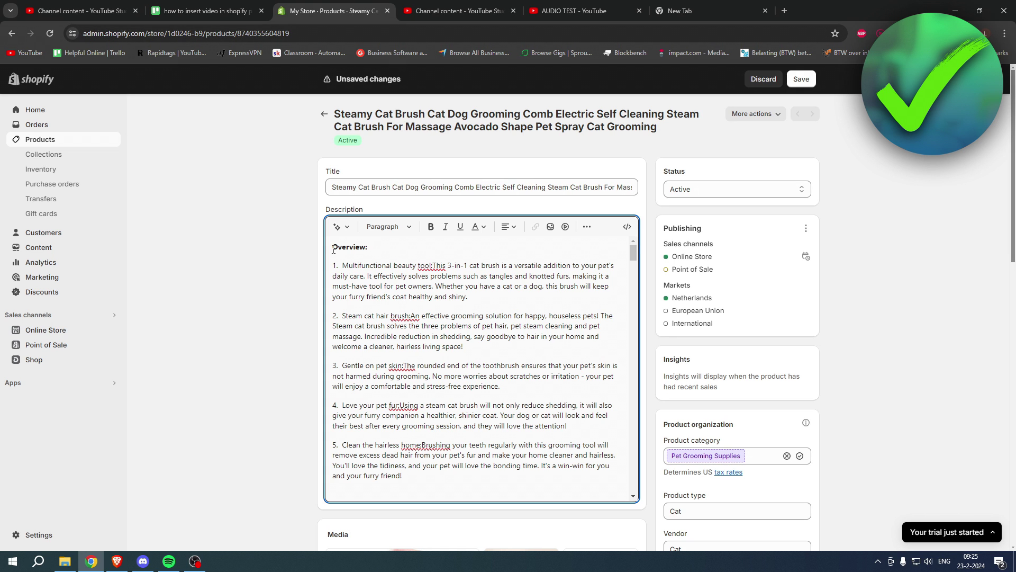
# - Add a blank line above Overview and embed the AUDIO TEST iframe code with Insert video
pyautogui.press('Return')
pyautogui.press('Return')
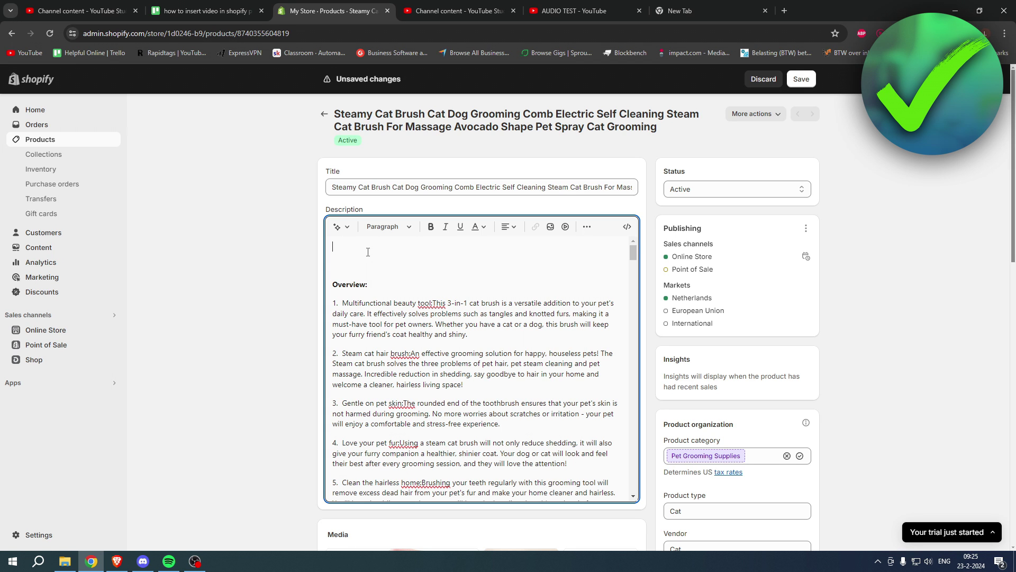
pyautogui.click(565, 227)
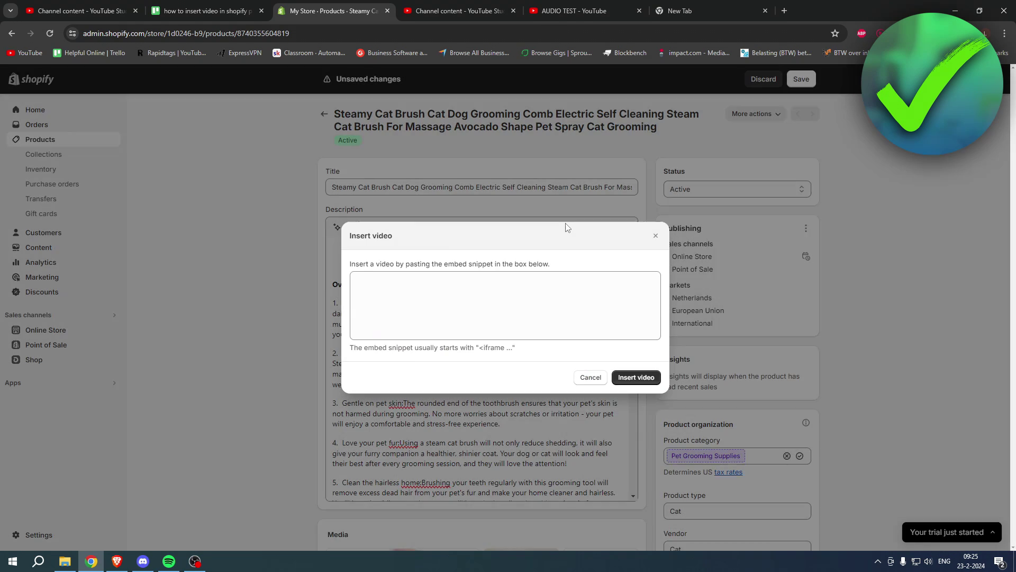
pyautogui.rightClick(397, 276)
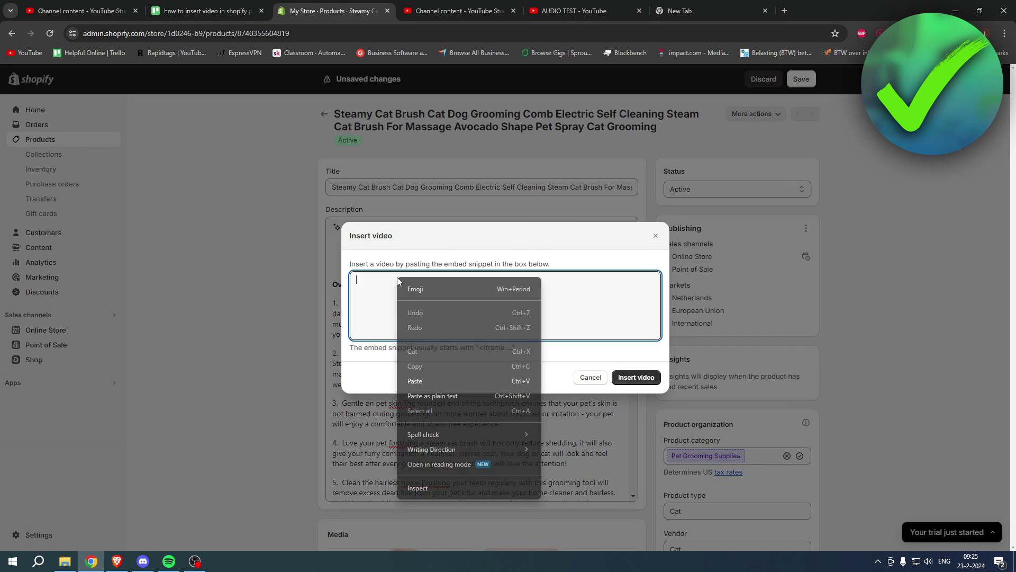
pyautogui.click(499, 379)
pyautogui.click(656, 378)
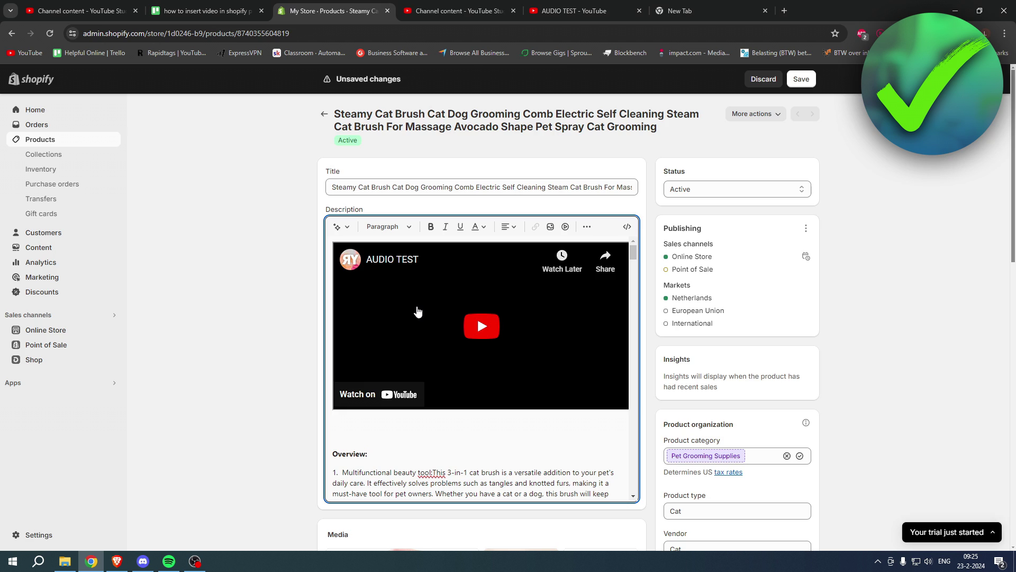
pyautogui.hotkey('ctrl', 'Tab')
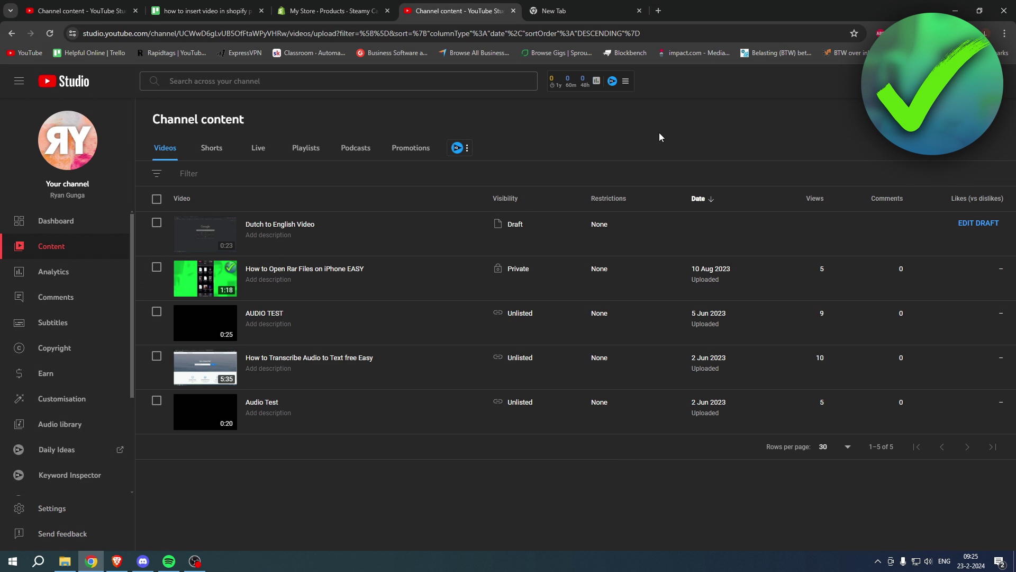
# - From the Shorts list, open the Steamy Cat Brush short's share options and browse its sharing destinations
pyautogui.click(213, 147)
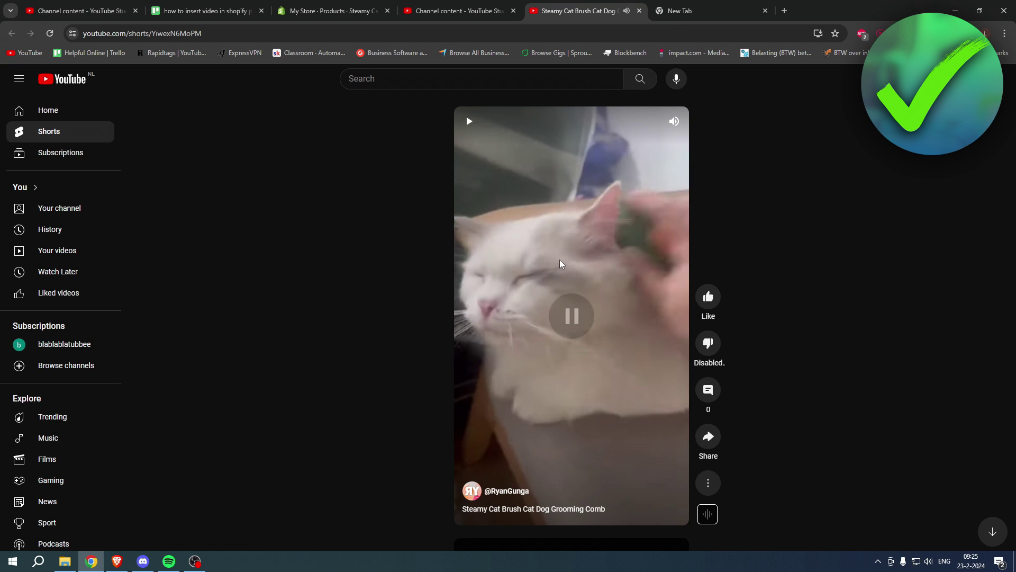
pyautogui.click(708, 437)
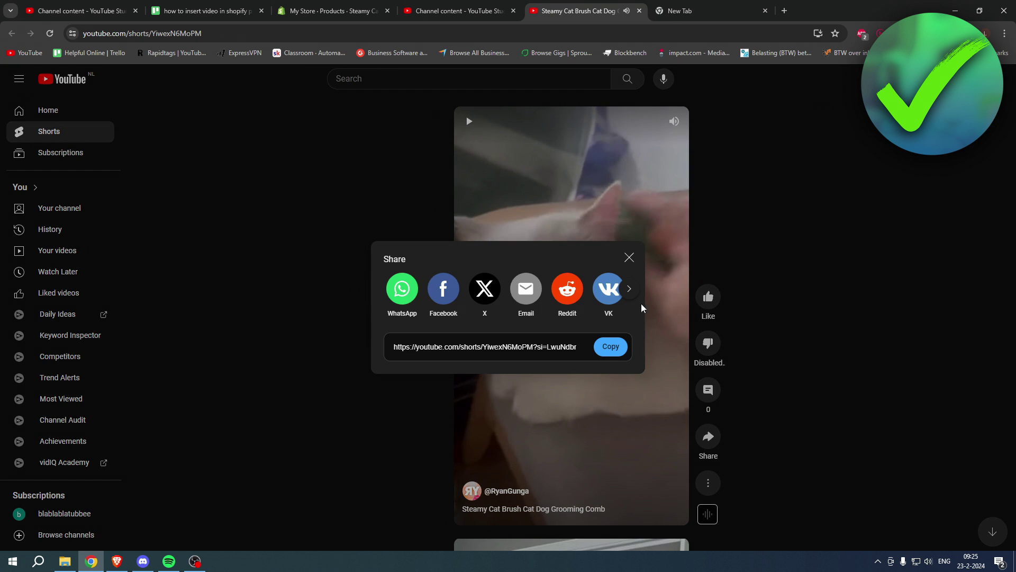
pyautogui.click(629, 288)
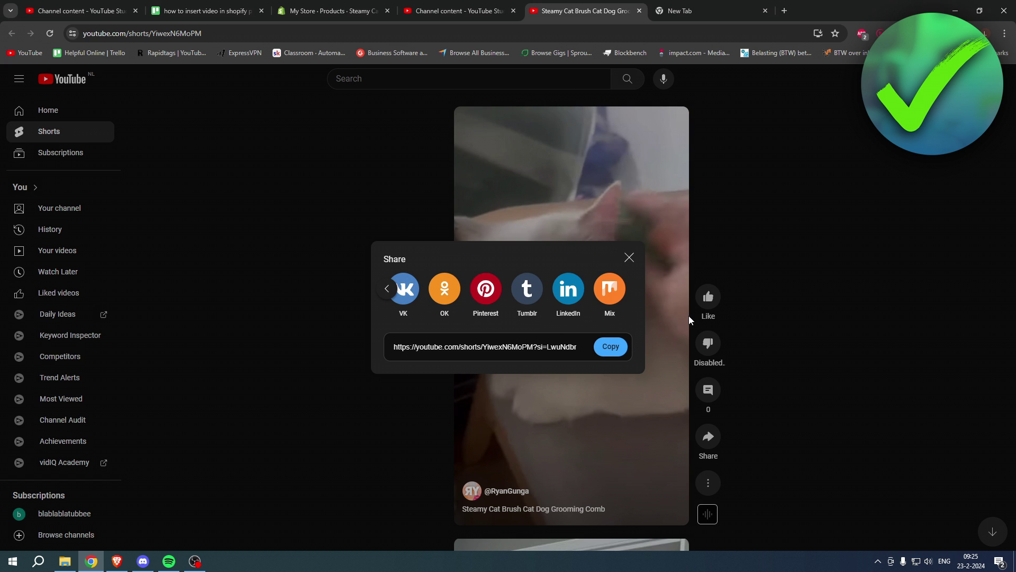
pyautogui.click(386, 289)
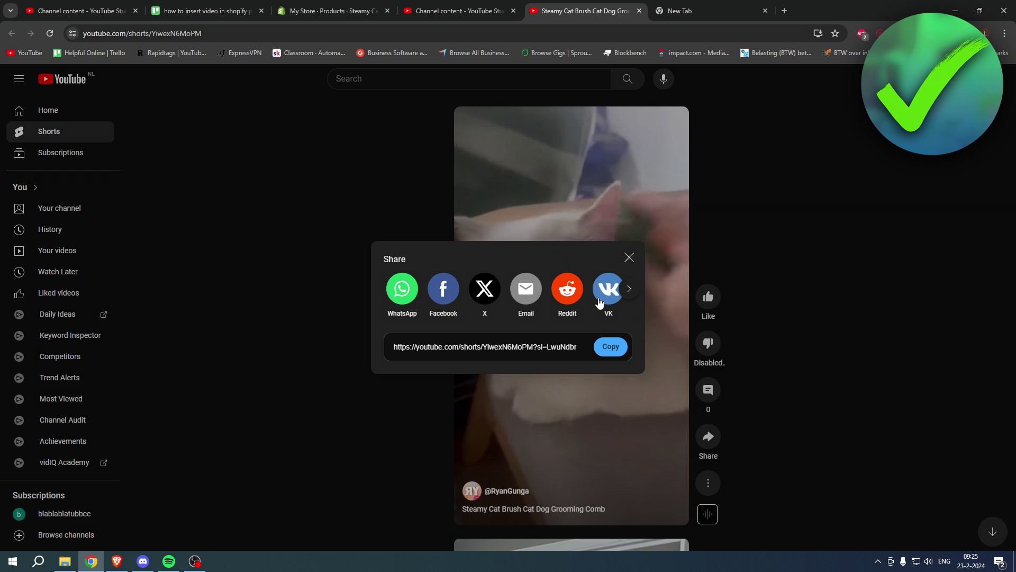
pyautogui.click(333, 7)
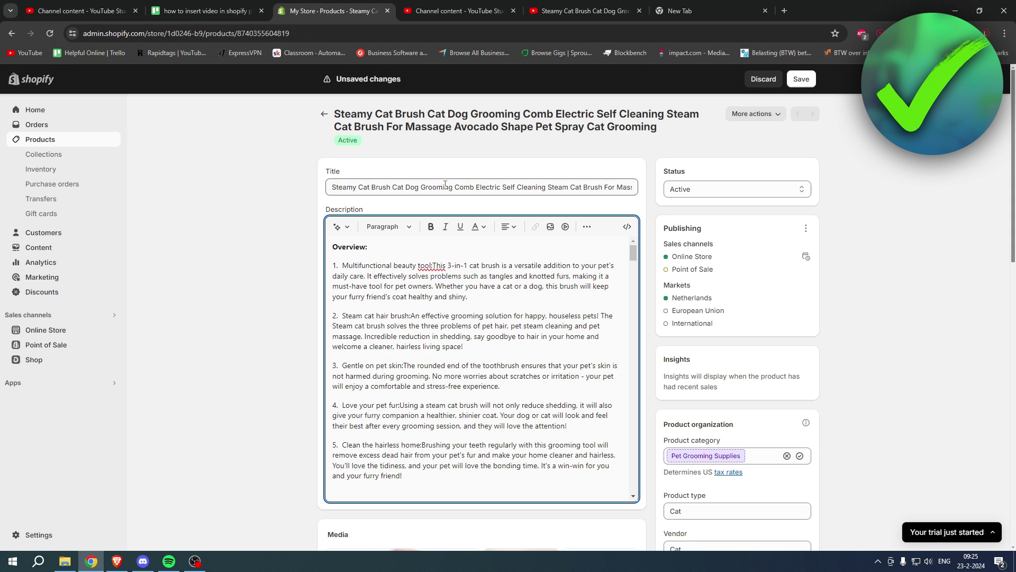
# - Add blank lines above Overview and paste the Shorts iframe template into the video snippet box
pyautogui.press('Return')
pyautogui.press('Return')
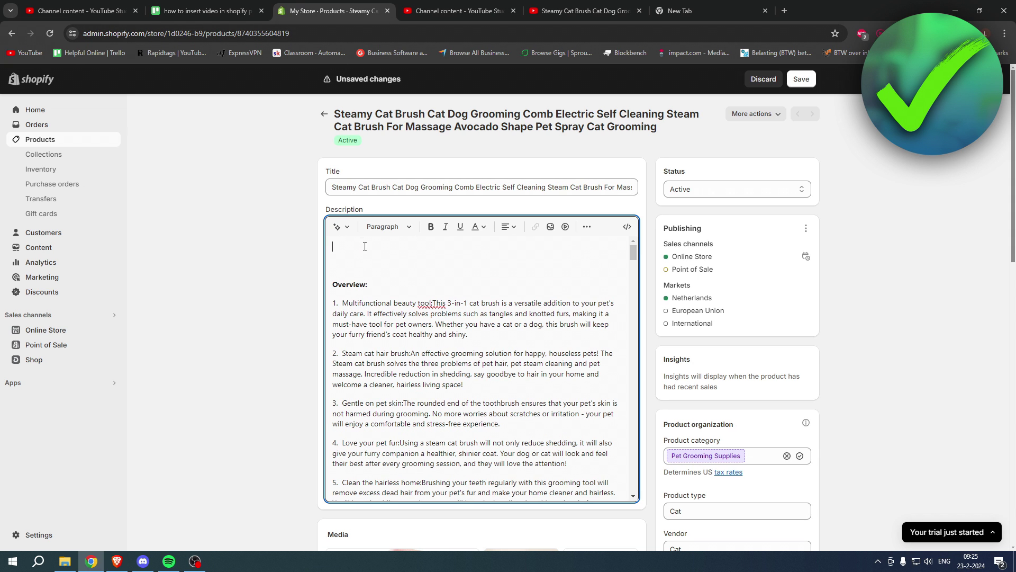
pyautogui.click(565, 227)
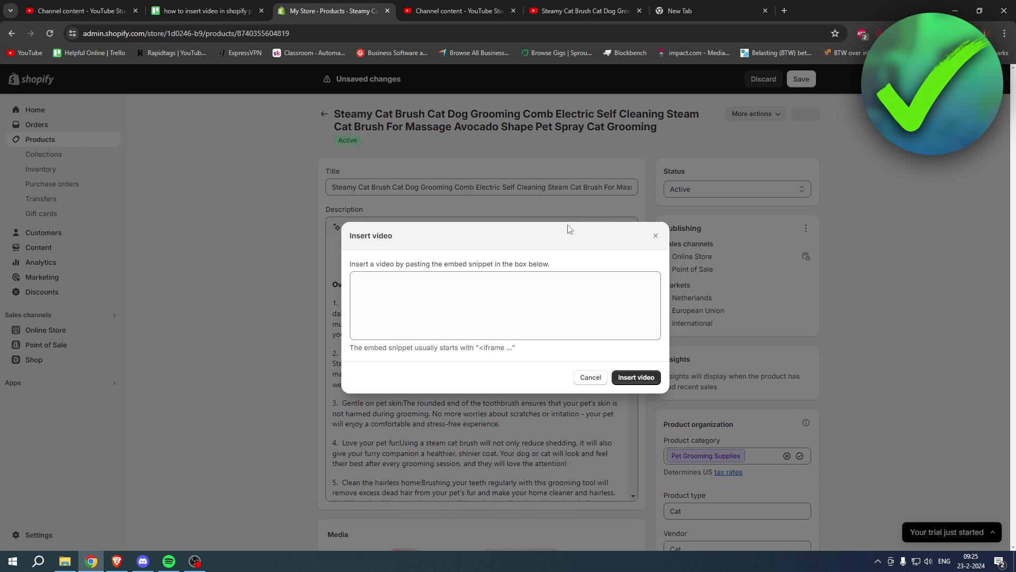
pyautogui.click(720, 5)
pyautogui.click(668, 33)
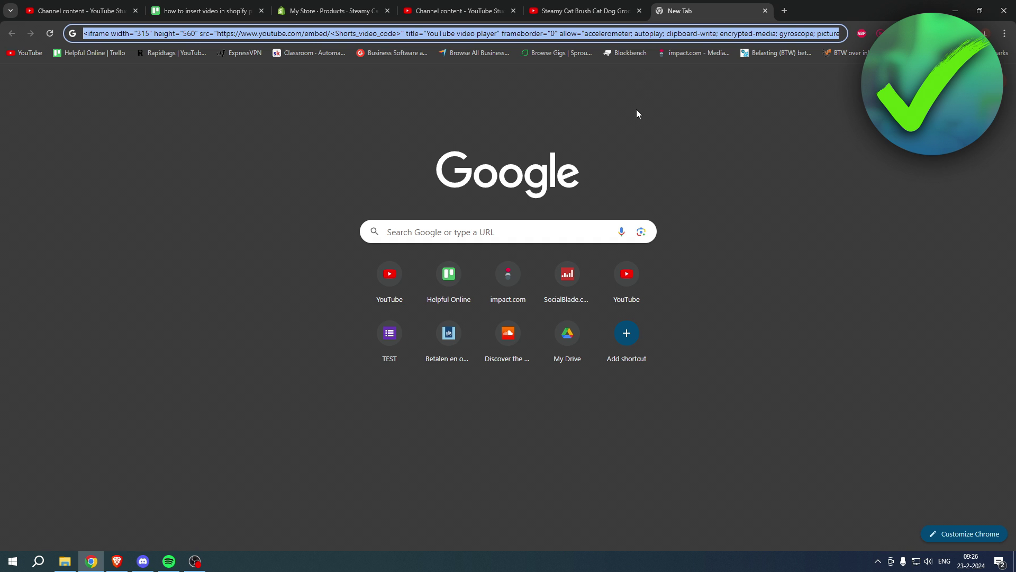
pyautogui.click(330, 11)
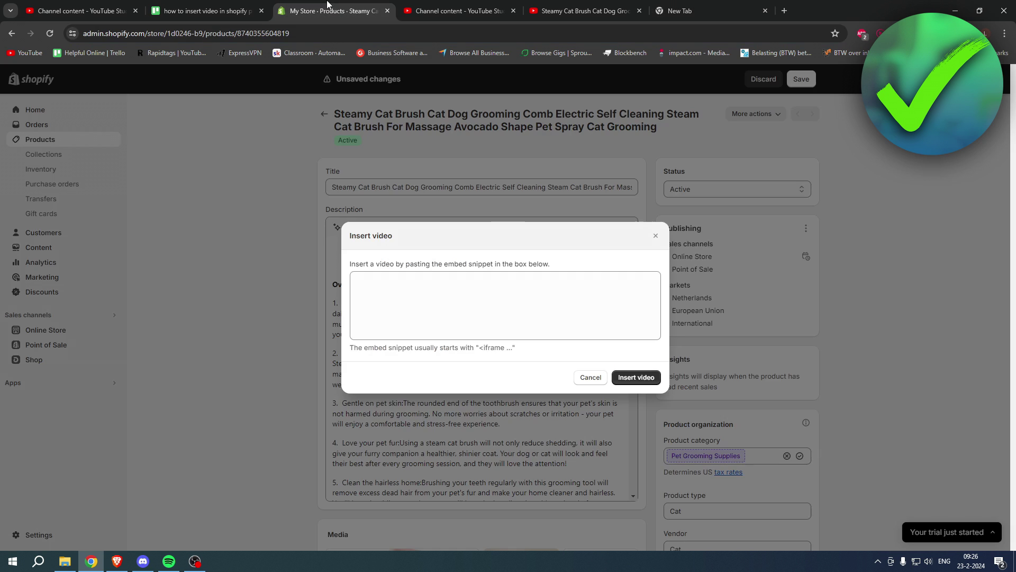
pyautogui.hotkey('ctrl', 'v')
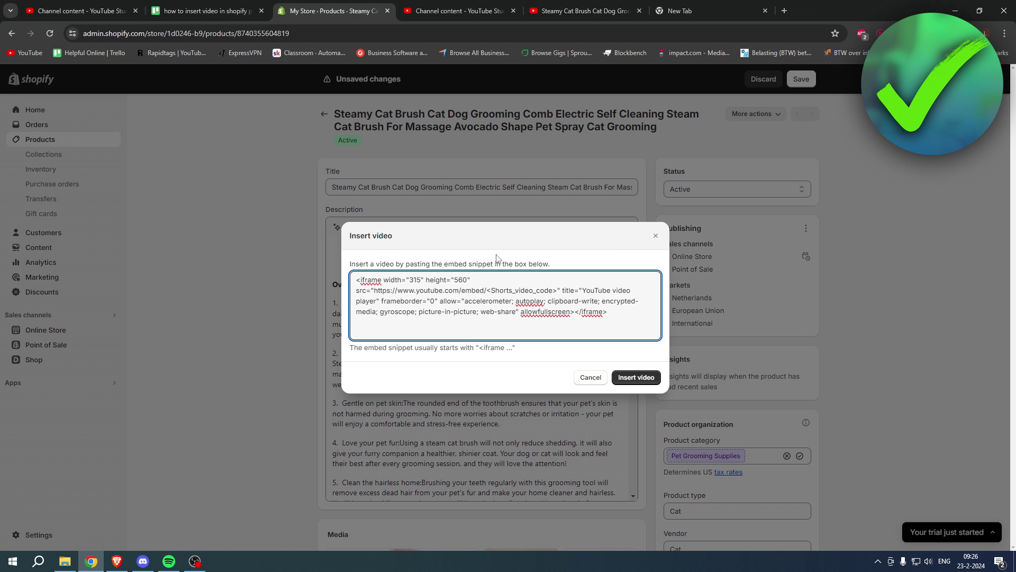
pyautogui.click(573, 5)
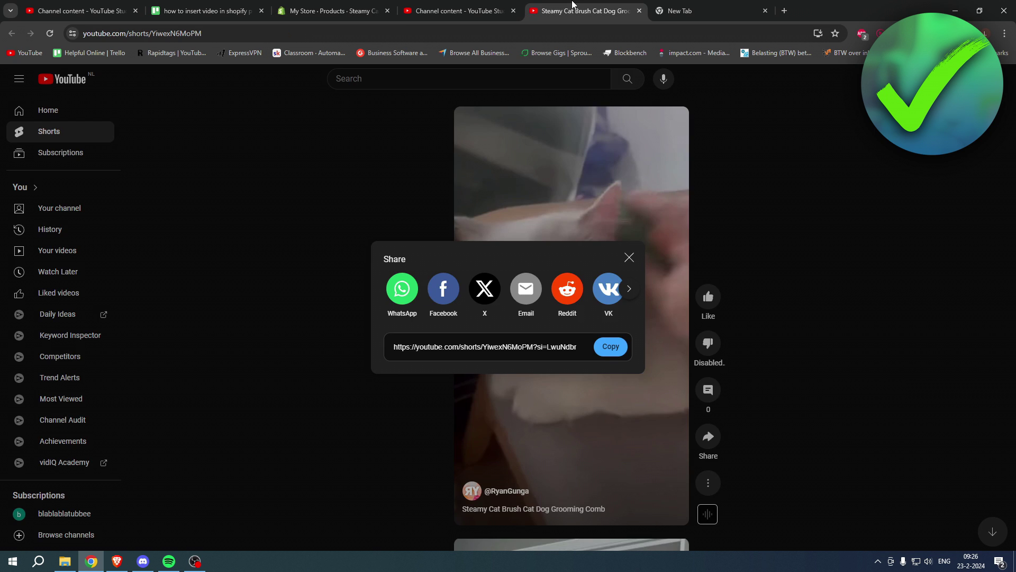
# - Copy the video ID portion of the Short's share link and return to Shopify's snippet dialog
pyautogui.click(485, 347)
pyautogui.moveTo(485, 348); pyautogui.dragTo(580, 348)
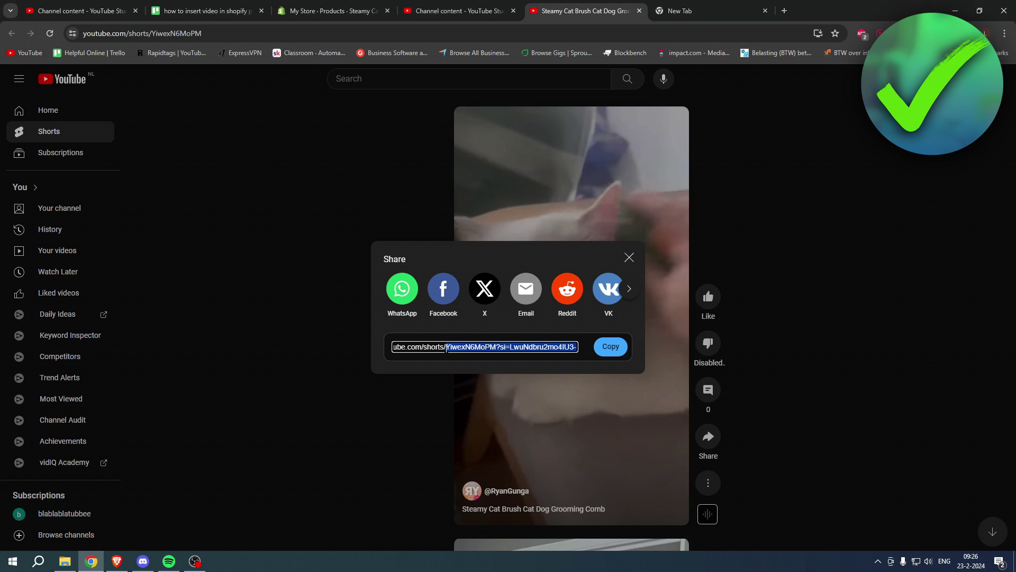
pyautogui.rightClick(494, 345)
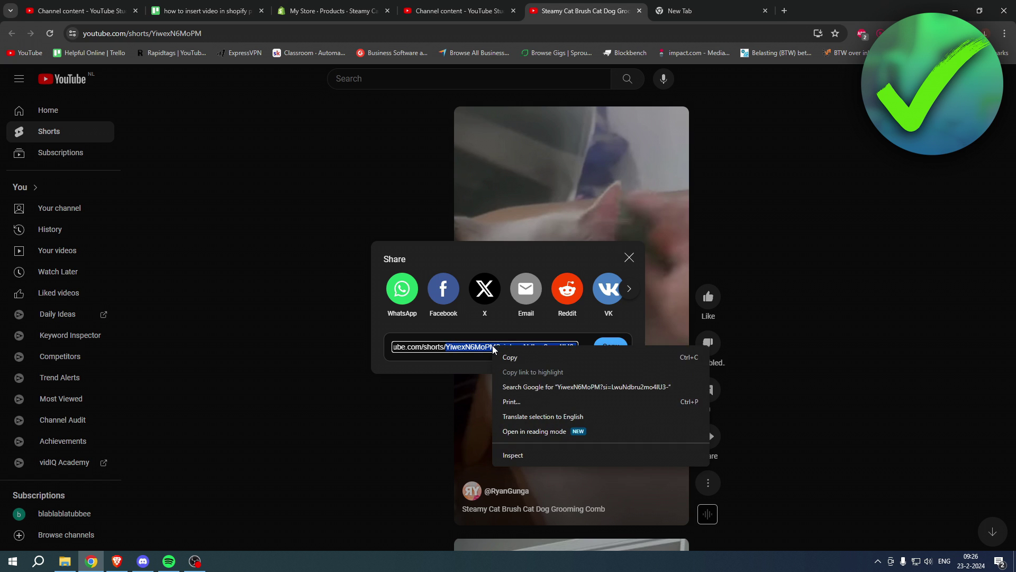
pyautogui.click(511, 356)
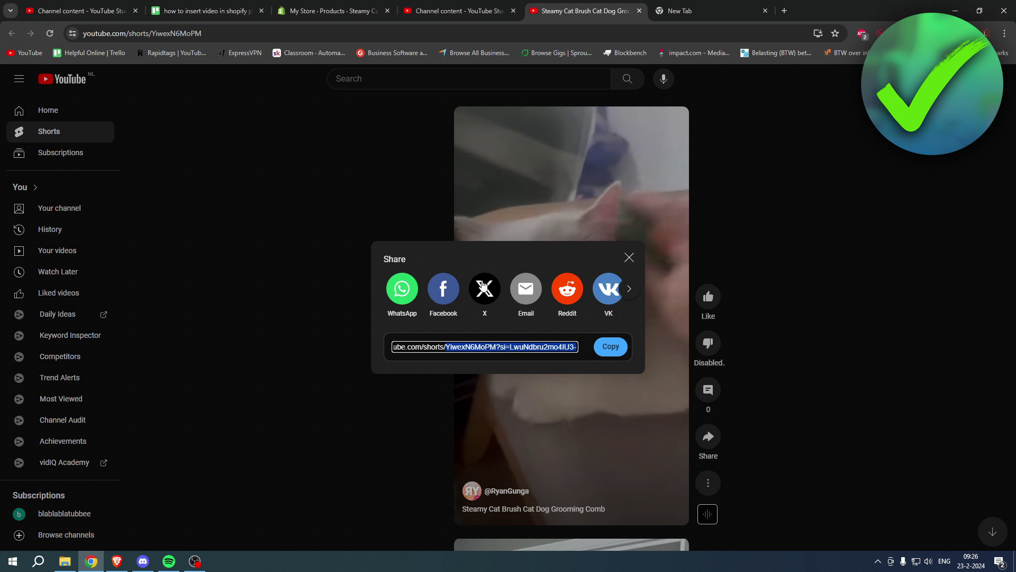
pyautogui.click(322, 8)
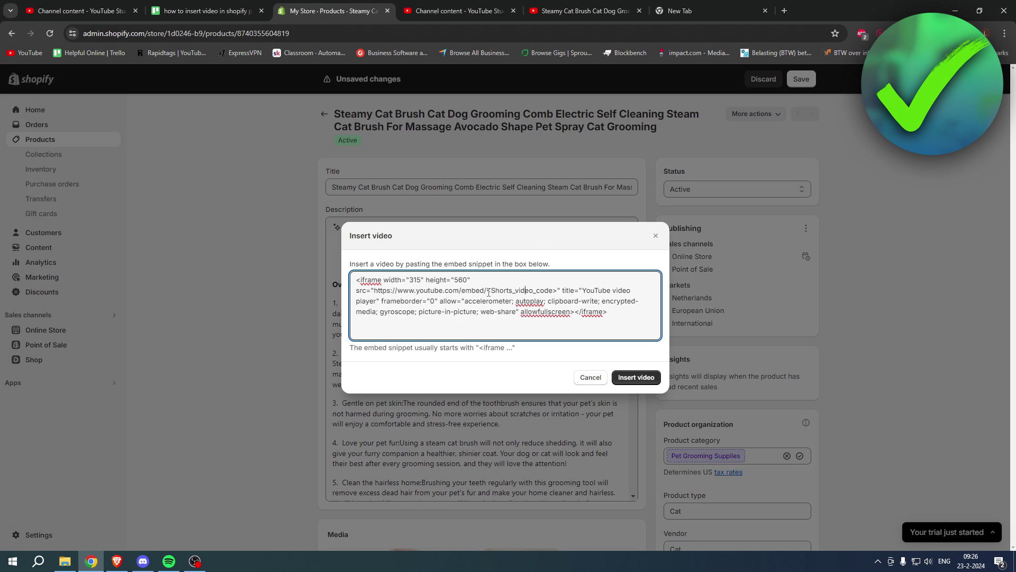
# - Replace the <Shorts_video_code> placeholder with the copied Short ID and insert the video into the description
pyautogui.moveTo(487, 290); pyautogui.dragTo(557, 294)
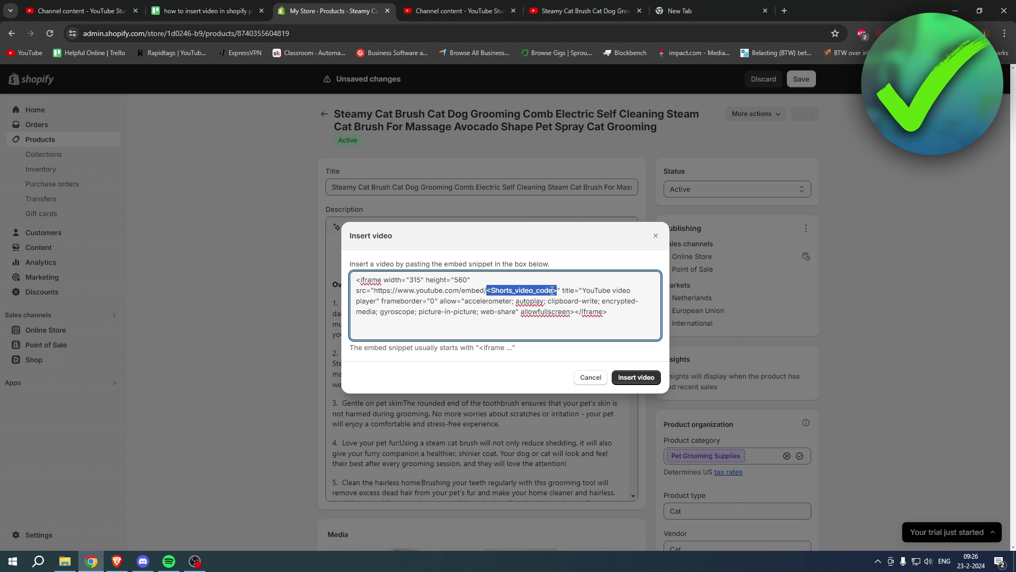
pyautogui.rightClick(552, 290)
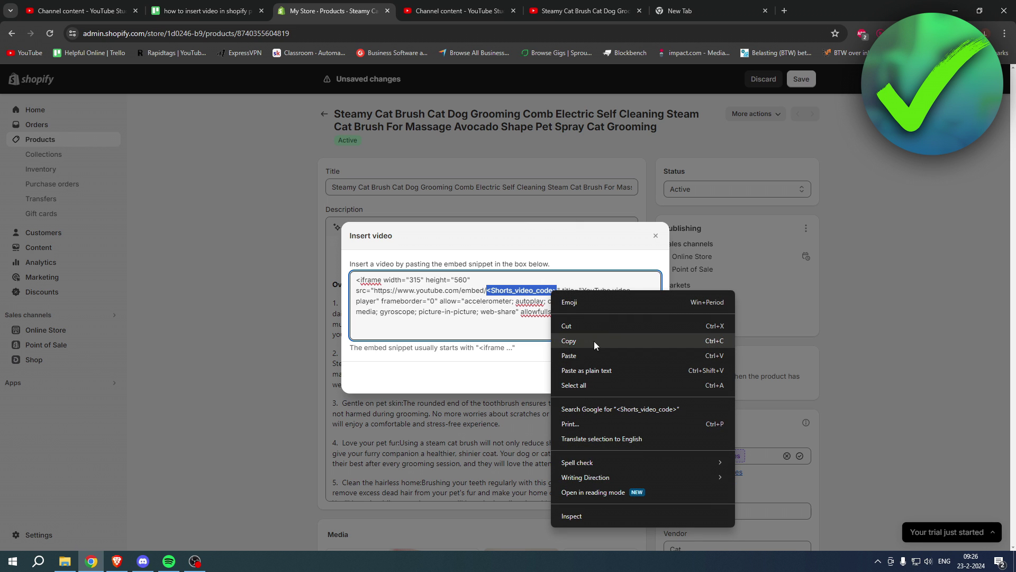
pyautogui.click(590, 356)
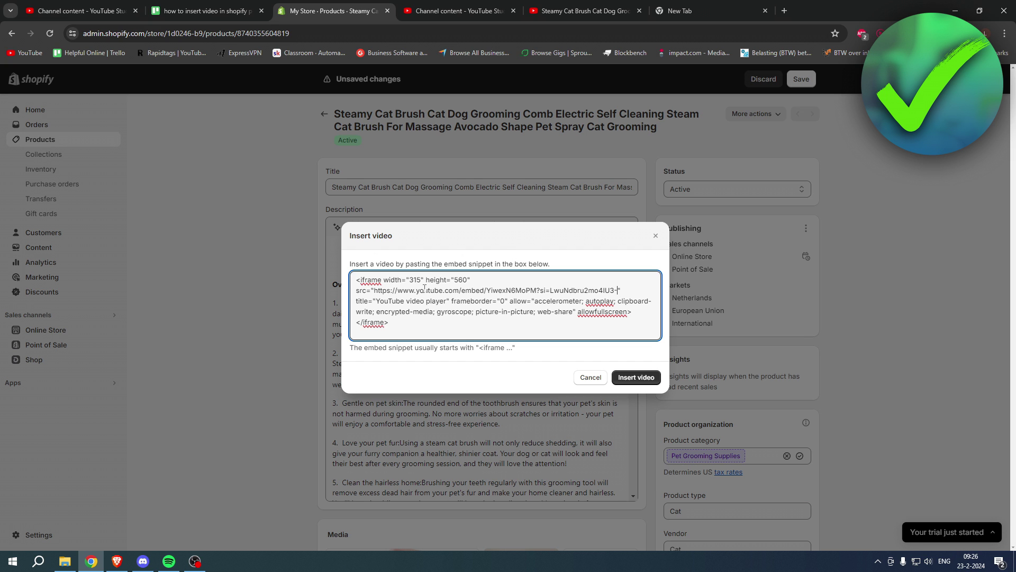
pyautogui.click(637, 377)
# - Play the embedded Steamy Cat Brush Short above Overview to check it works
pyautogui.scroll(-4, 595, 377)
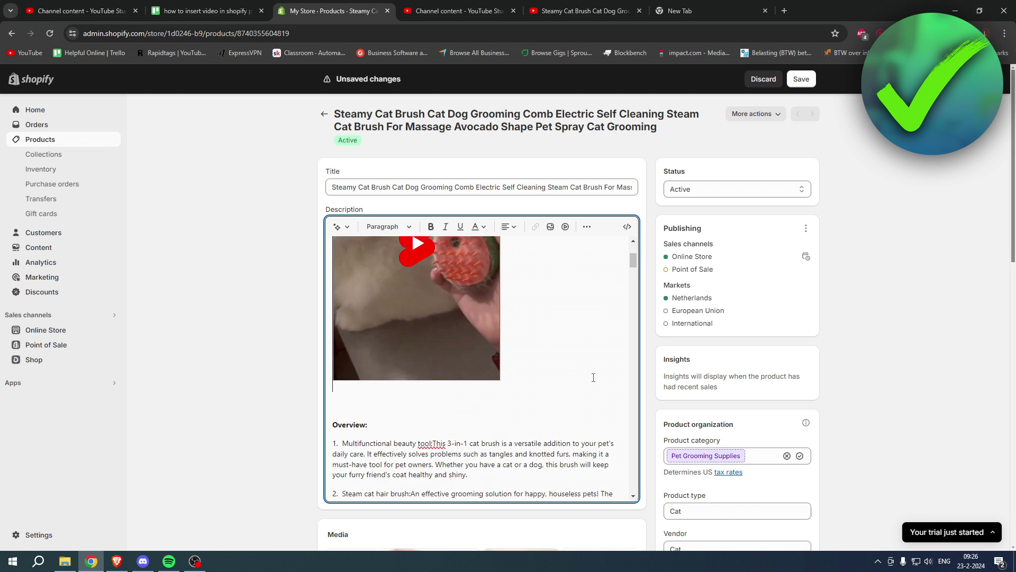
pyautogui.scroll(4, 594, 377)
pyautogui.scroll(-1, 577, 368)
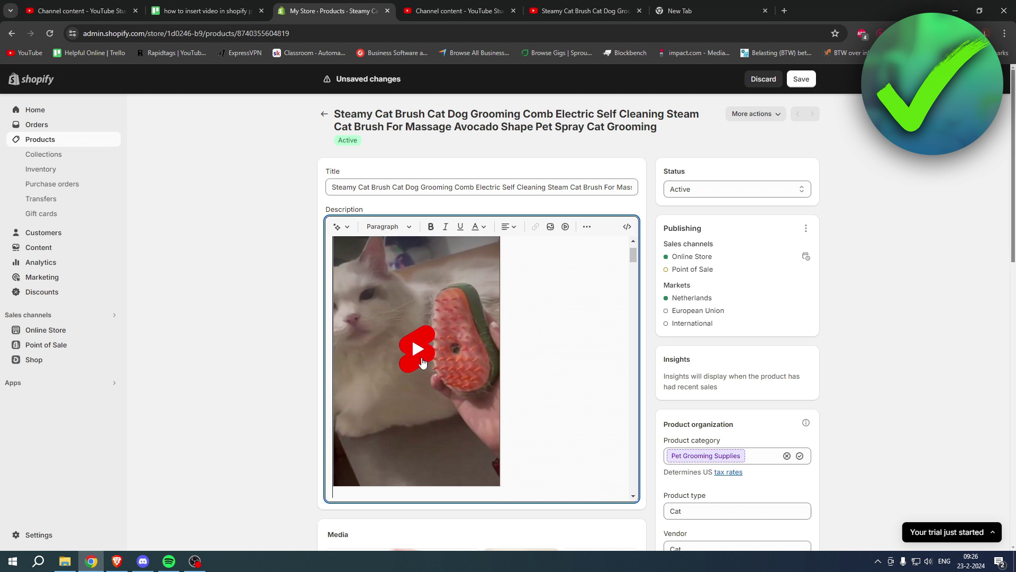
pyautogui.click(417, 351)
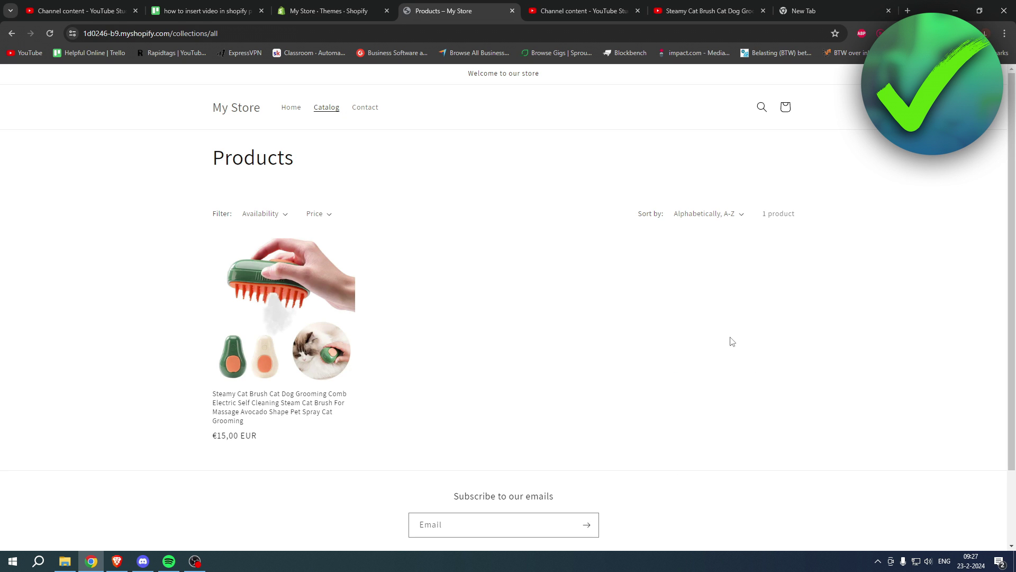
# - Open the Steamy Cat Brush product page from the catalog and play the embedded Short
pyautogui.click(279, 406)
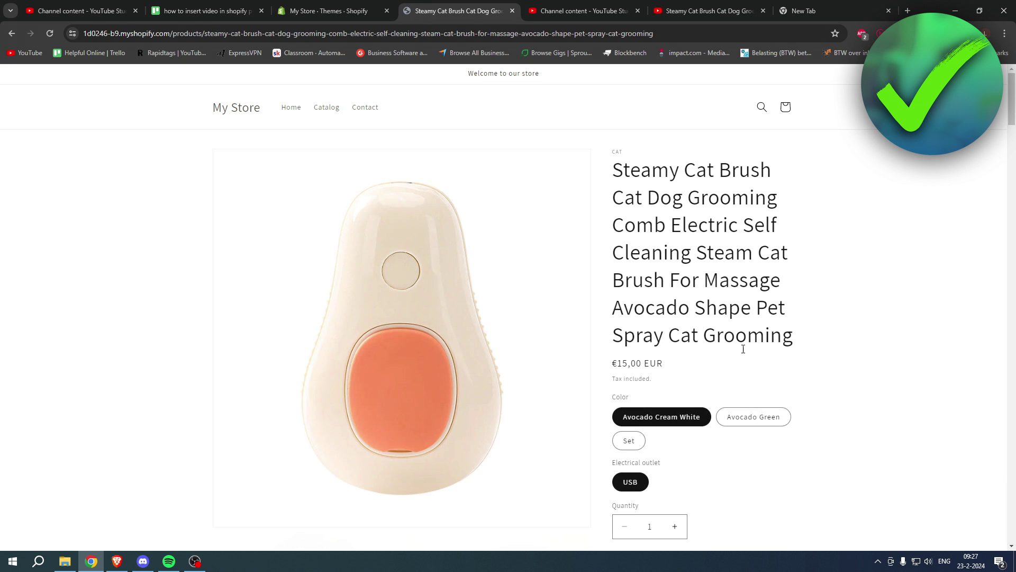
pyautogui.scroll(-10, 856, 386)
pyautogui.scroll(3, 898, 392)
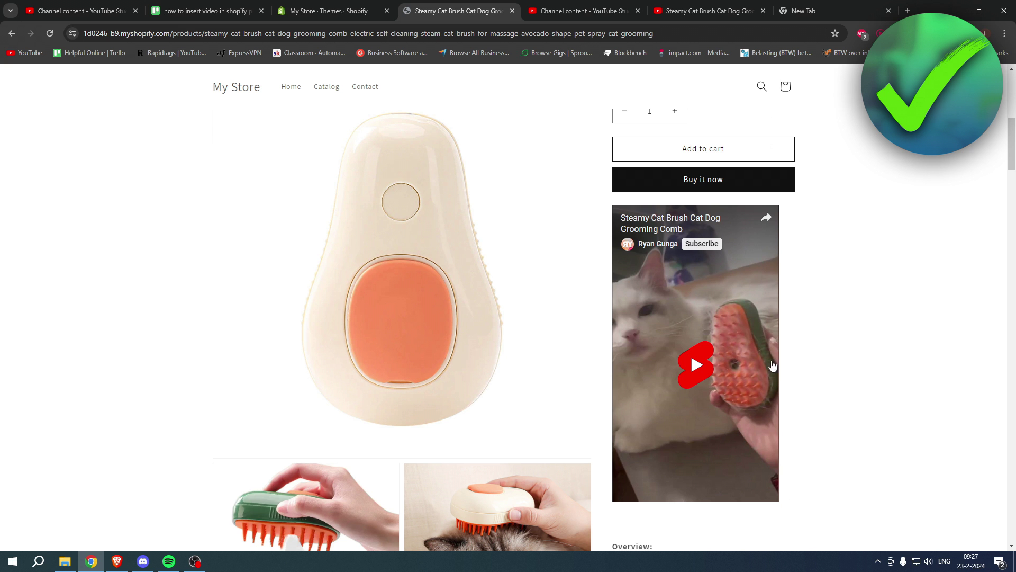
pyautogui.scroll(-3, 798, 348)
pyautogui.scroll(2, 799, 347)
pyautogui.click(700, 316)
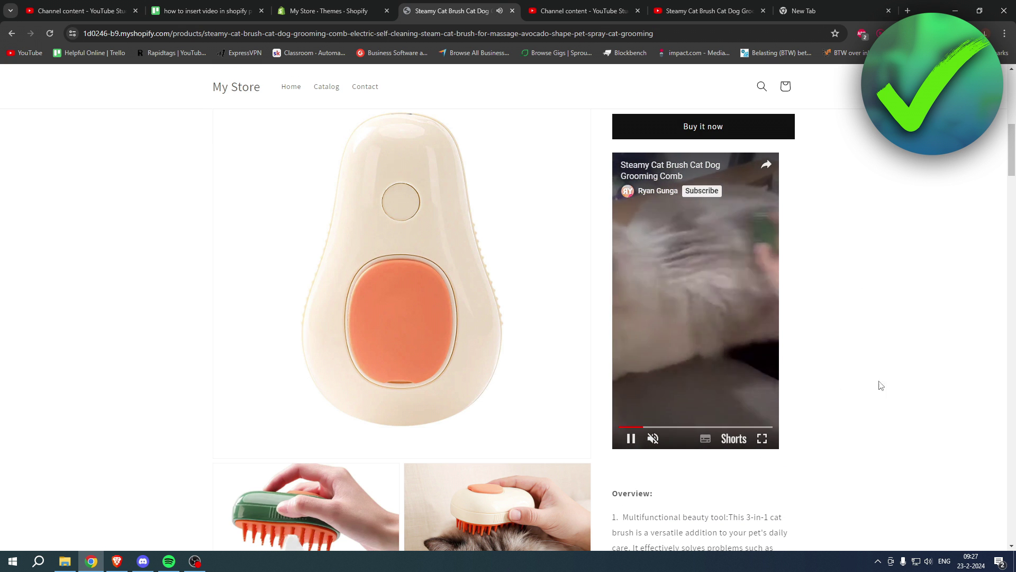
# - Pause the grooming-comb Short playing above the Overview text
pyautogui.scroll(3, 900, 385)
pyautogui.scroll(-8, 918, 386)
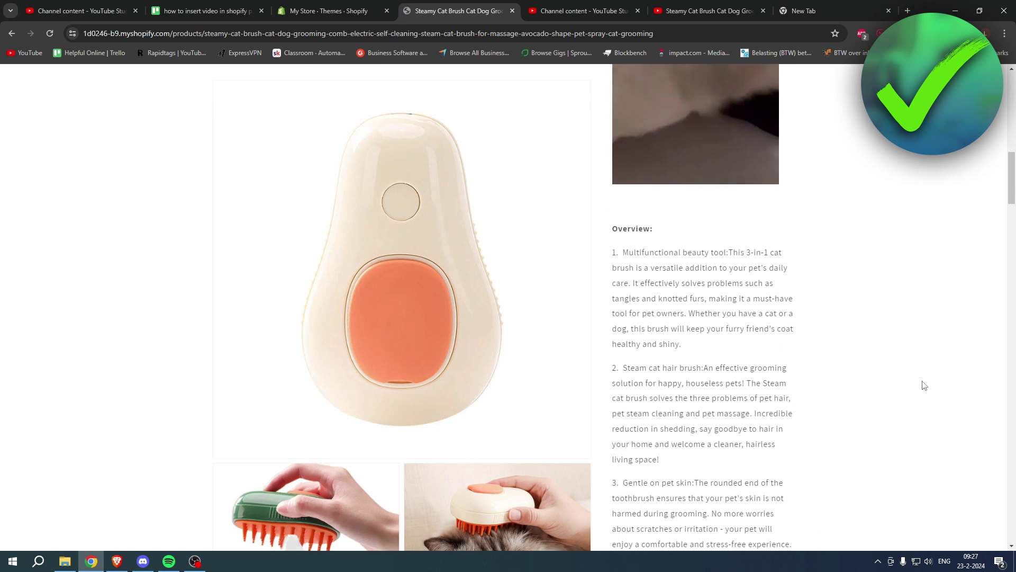
pyautogui.scroll(7, 924, 385)
pyautogui.click(705, 252)
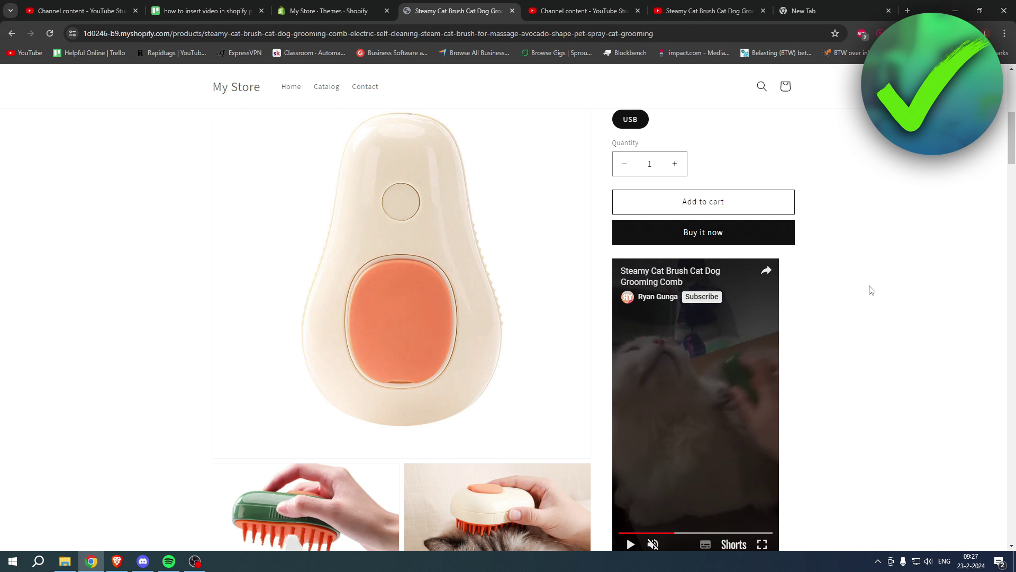